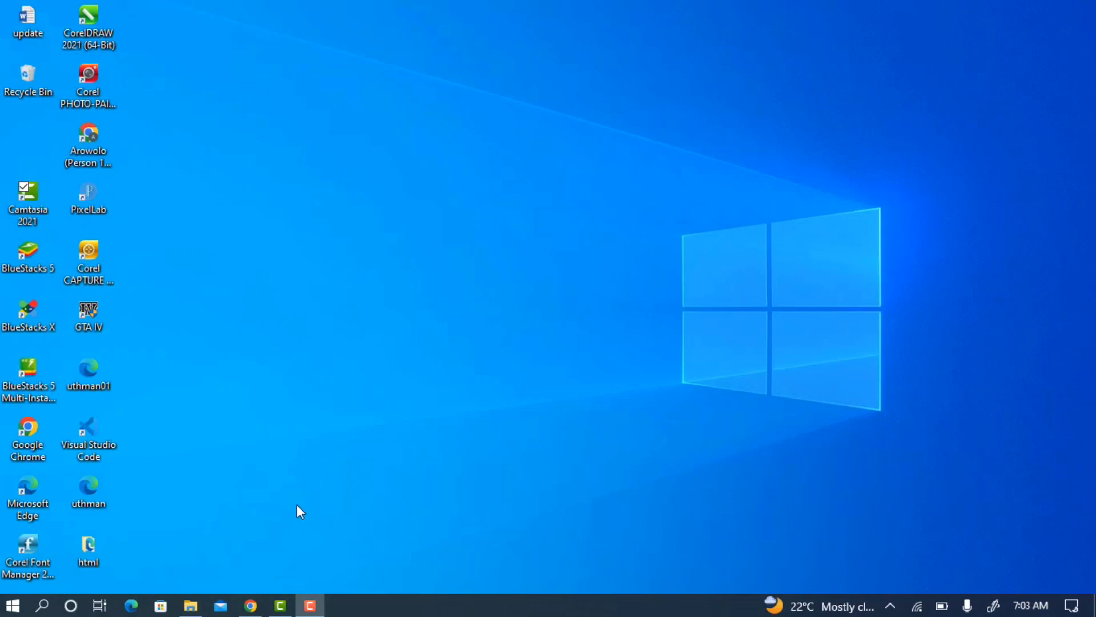
# - Bring up the File Explorer window showing the Downloads folder from the taskbar
pyautogui.click(191, 609)
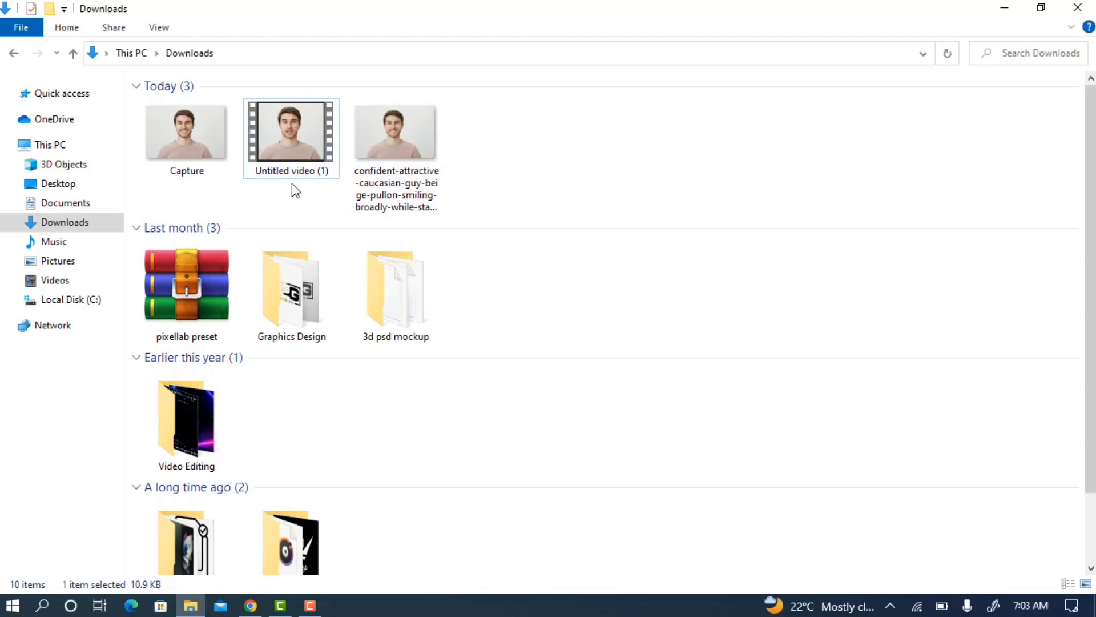
# - Play Untitled video (1) in Movies & TV, close the player, and minimize the Downloads window
pyautogui.doubleClick(300, 152)
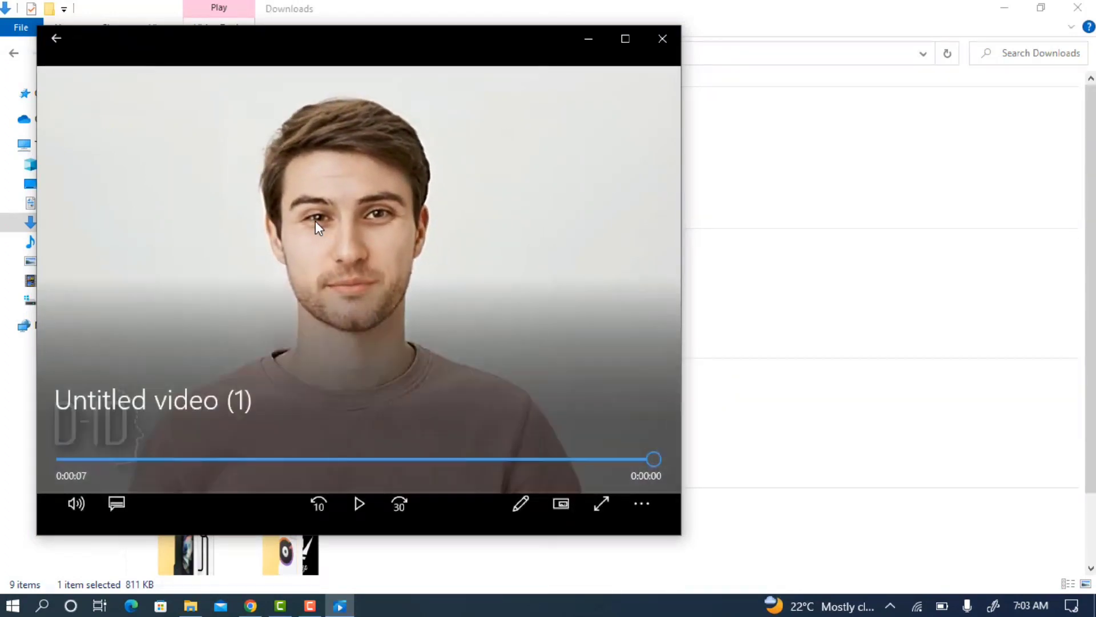
pyautogui.click(668, 40)
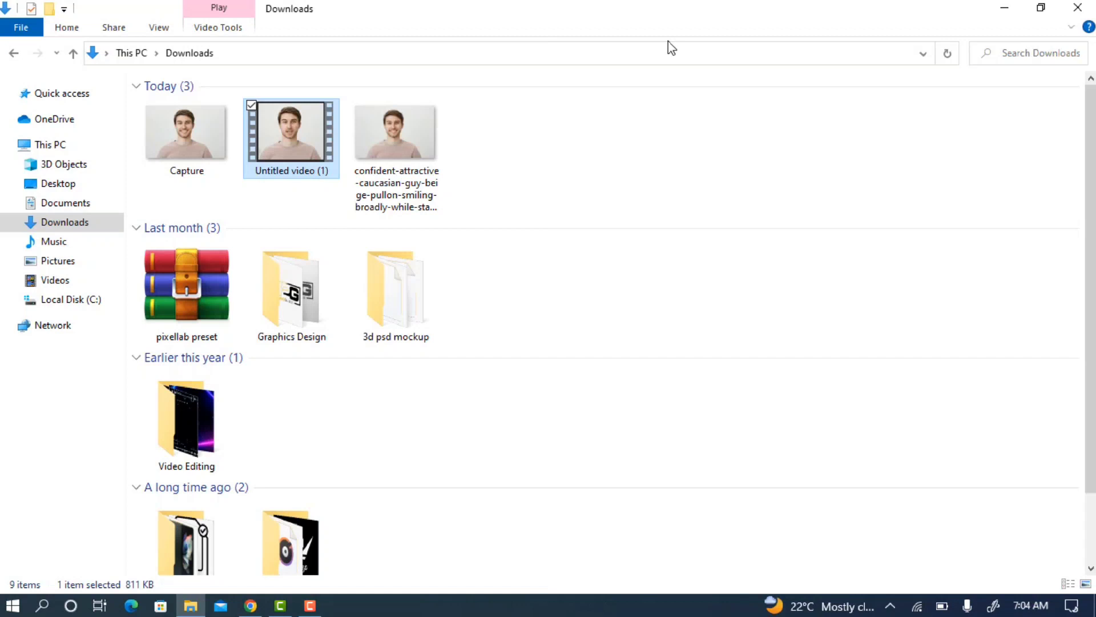
pyautogui.click(1014, 2)
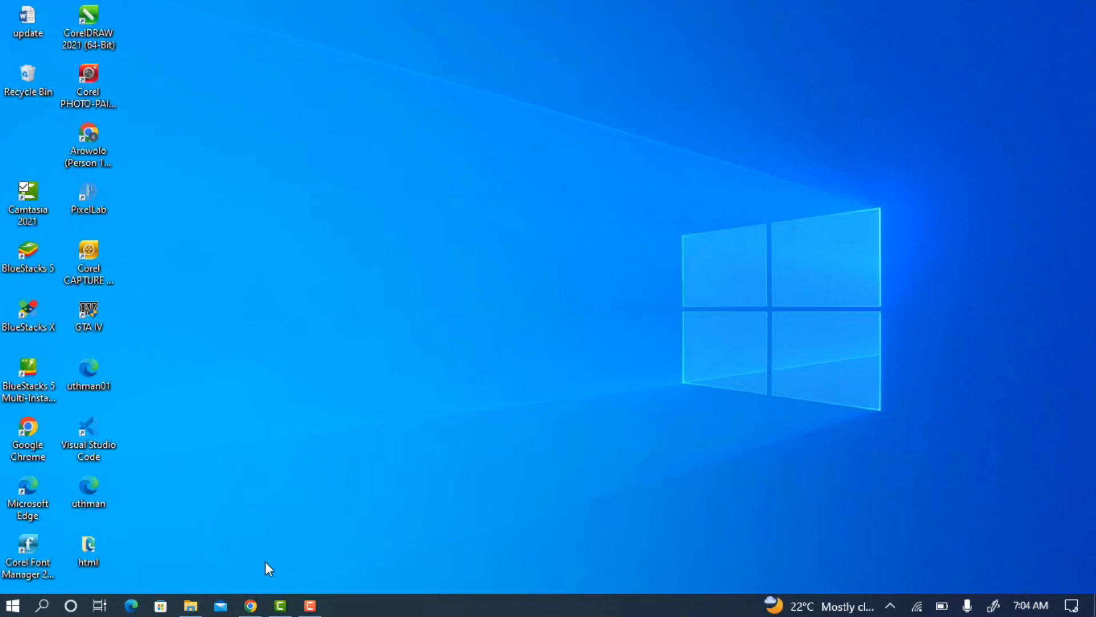
# - Open Chrome and go to freepik.com
pyautogui.click(250, 605)
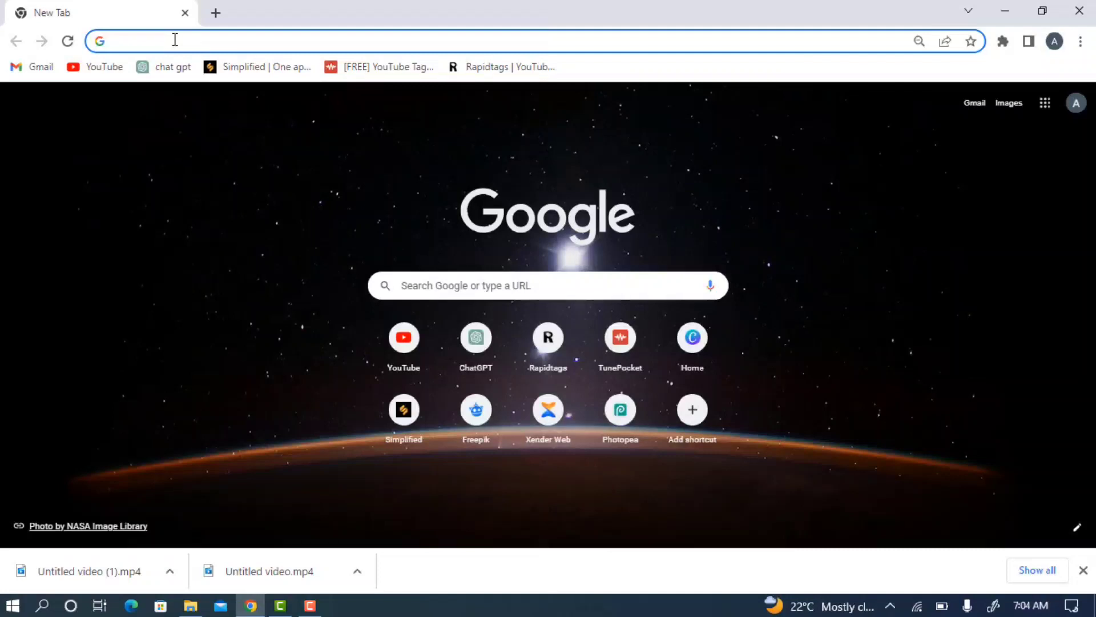
pyautogui.write('freepik.com')
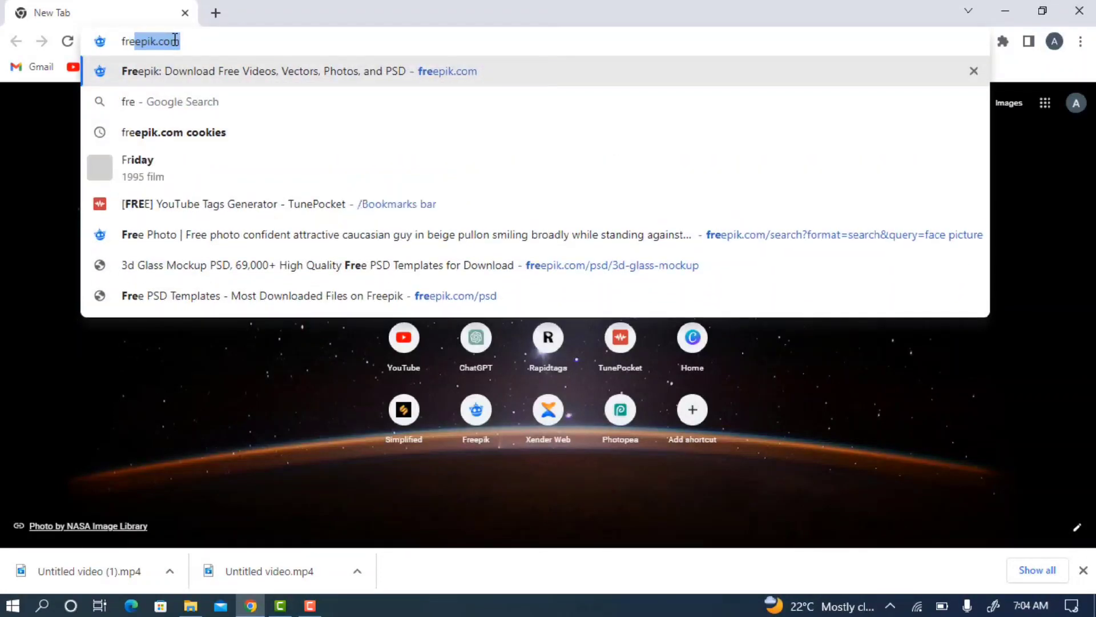
pyautogui.press('Return')
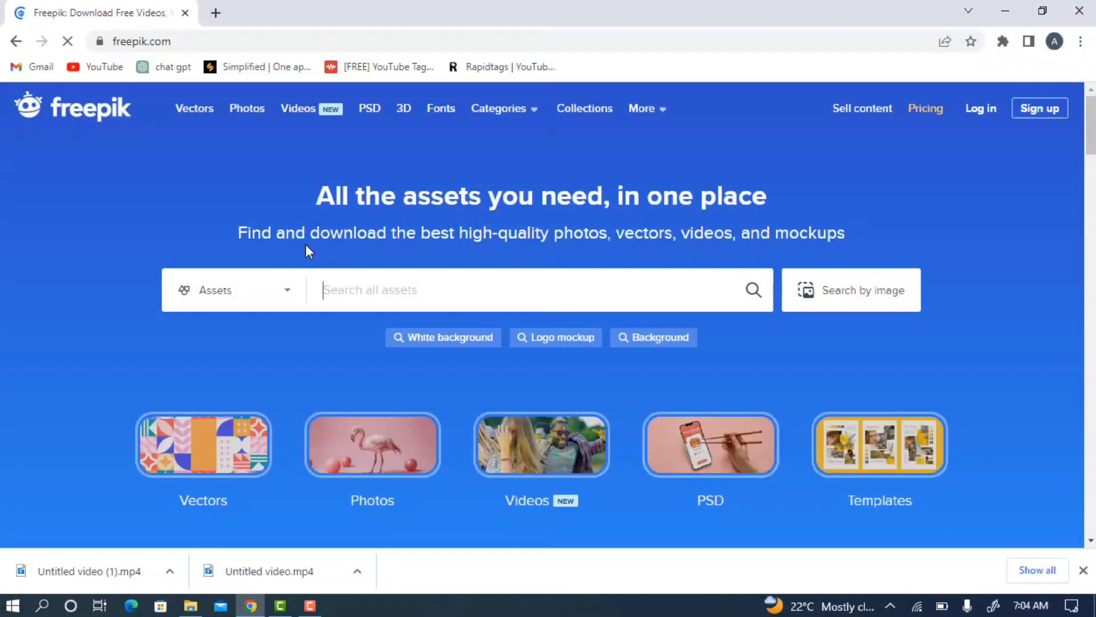
# - Search Freepik for 'face picture' and scroll through the portrait results
pyautogui.write('face picture')
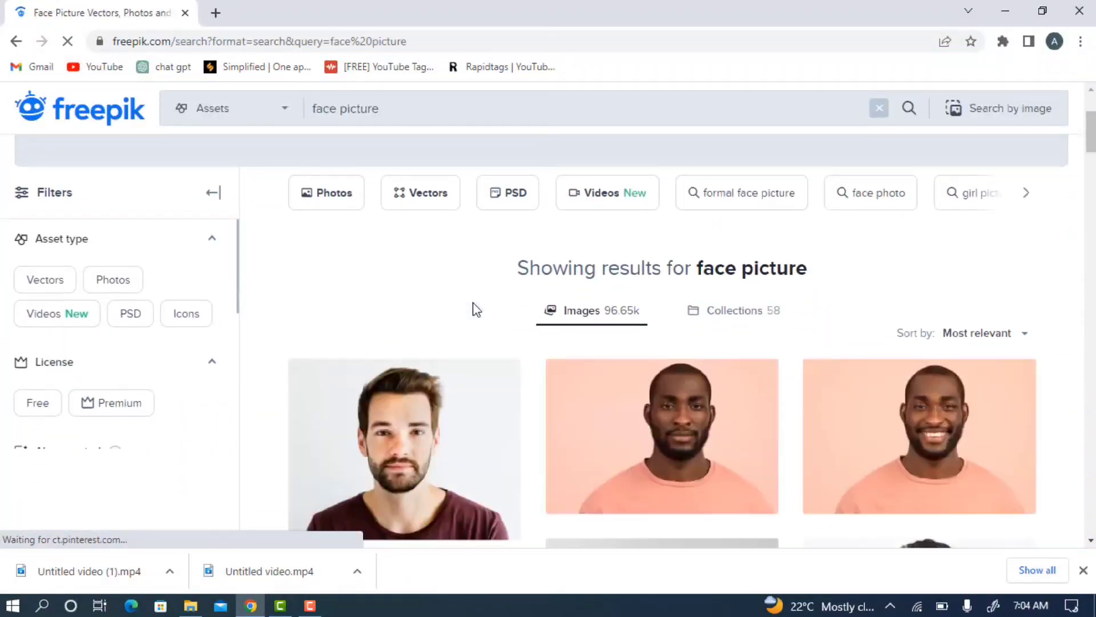
pyautogui.scroll(-2, 473, 308)
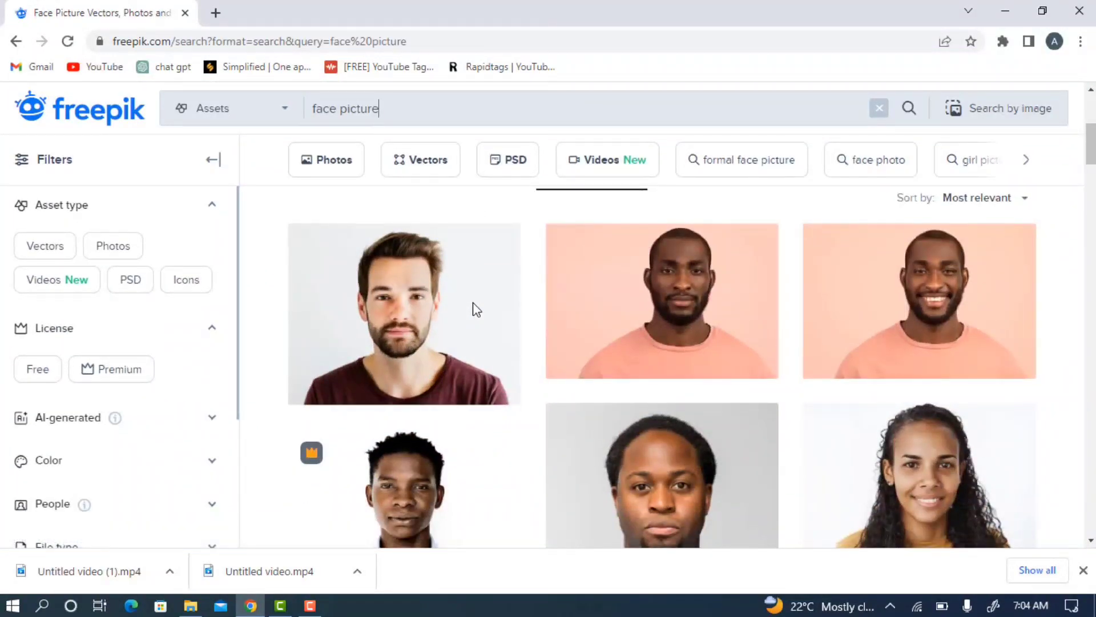
pyautogui.scroll(-8, 474, 305)
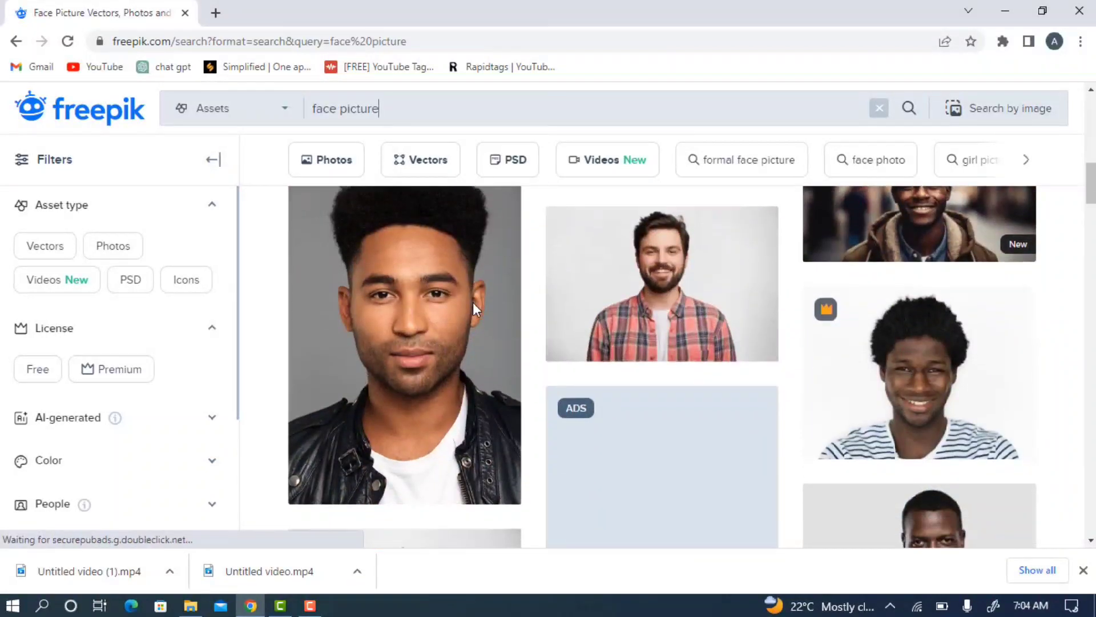
pyautogui.scroll(-6, 474, 308)
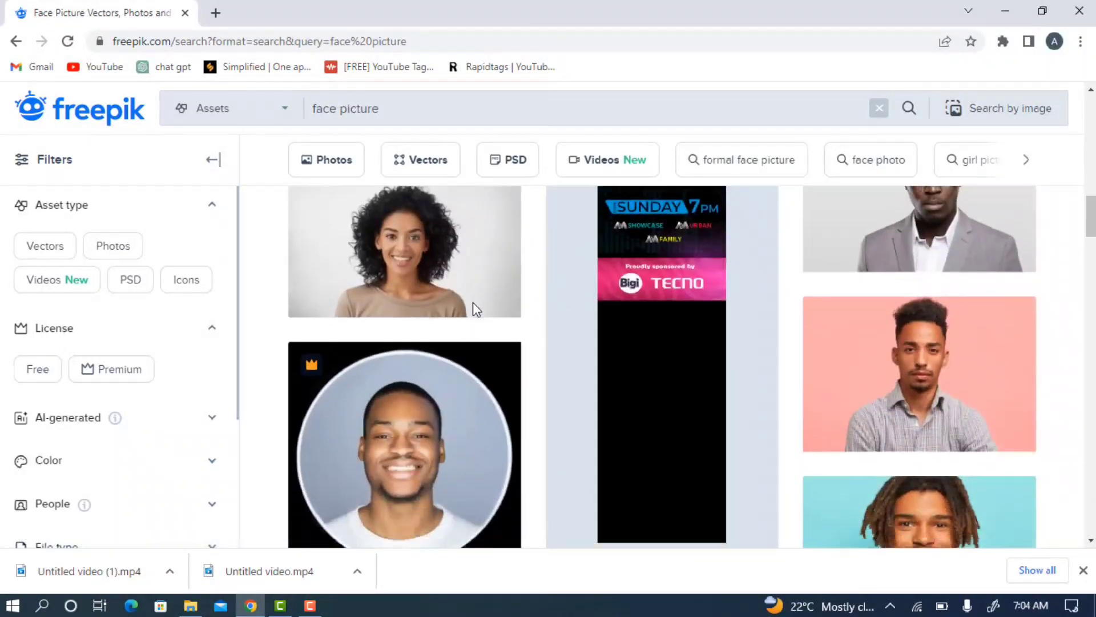
pyautogui.scroll(-7, 477, 309)
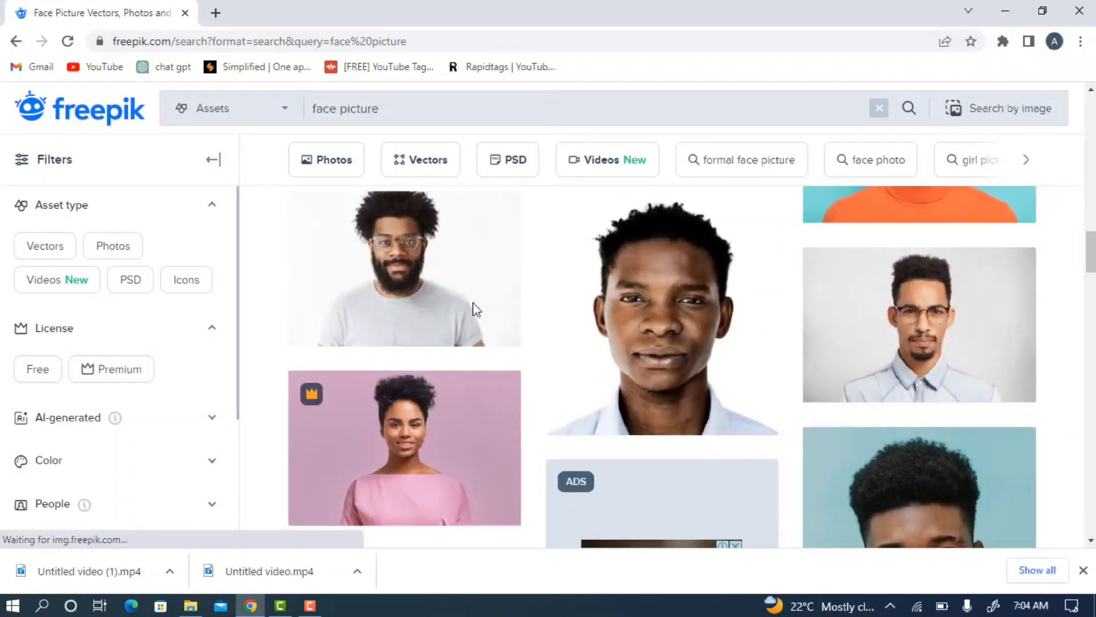
pyautogui.scroll(-4, 477, 309)
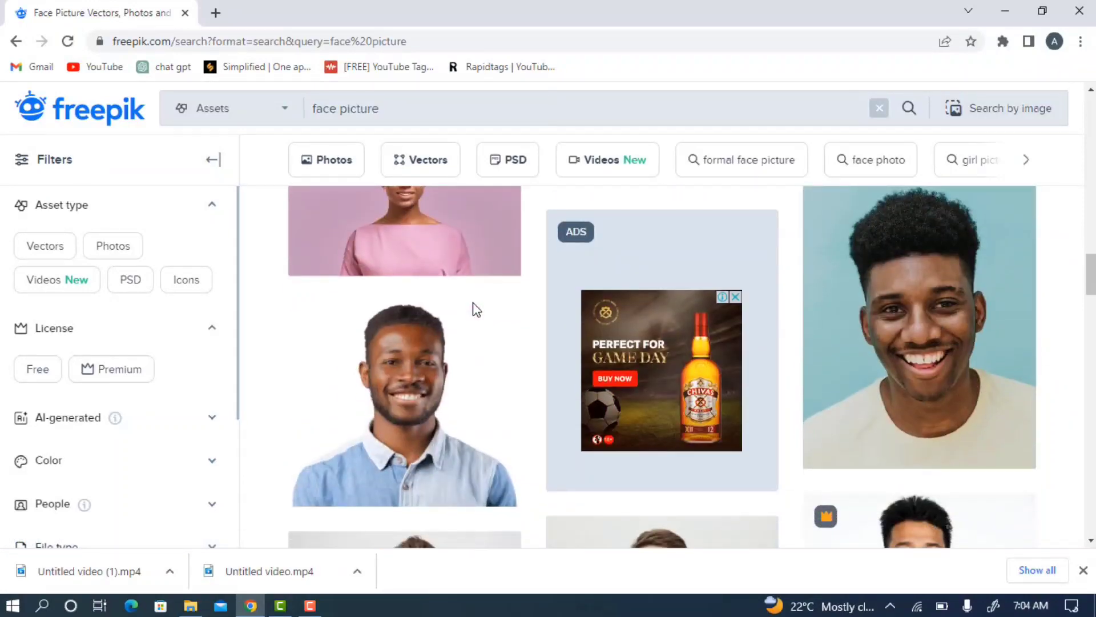
# - In a new tab, go to d-id.com and launch D-ID Studio through the free trial
pyautogui.click(217, 14)
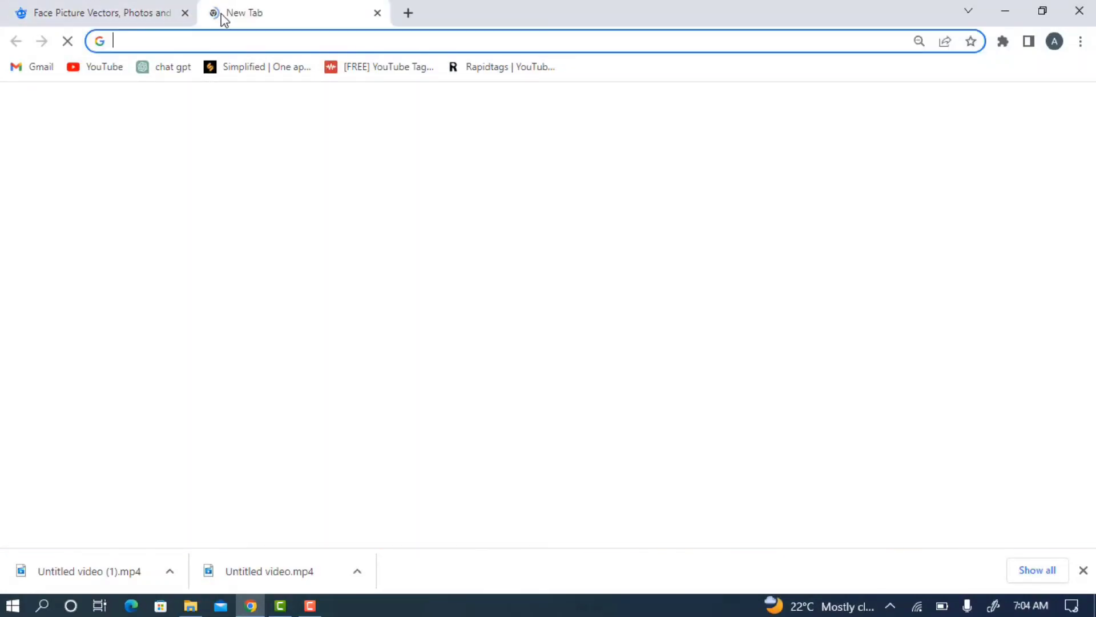
pyautogui.write('d')
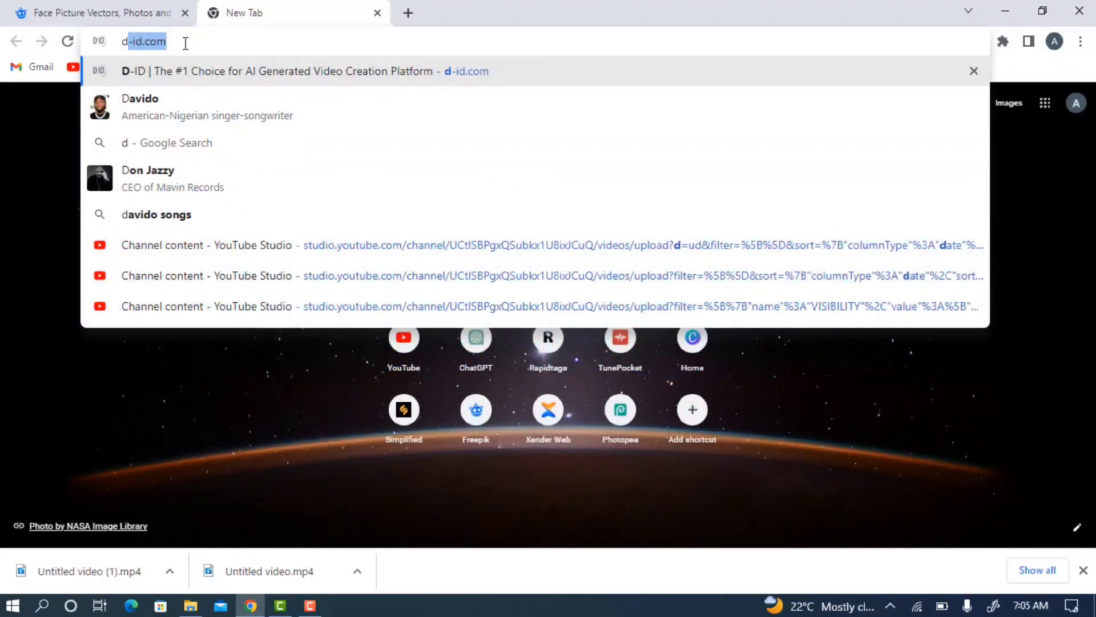
pyautogui.press('Return')
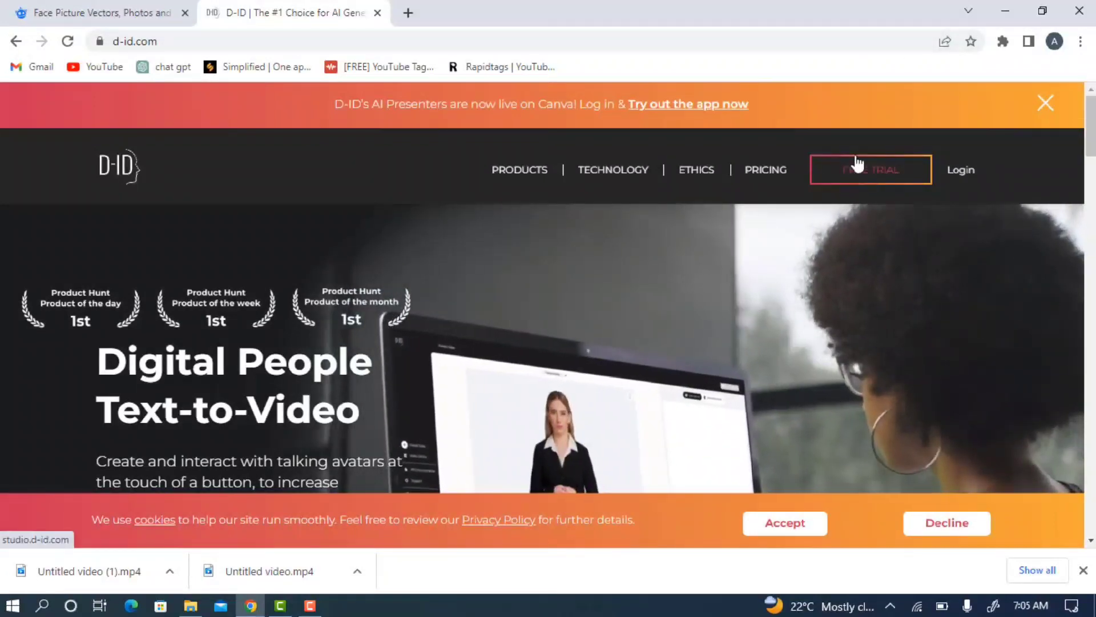
pyautogui.click(871, 182)
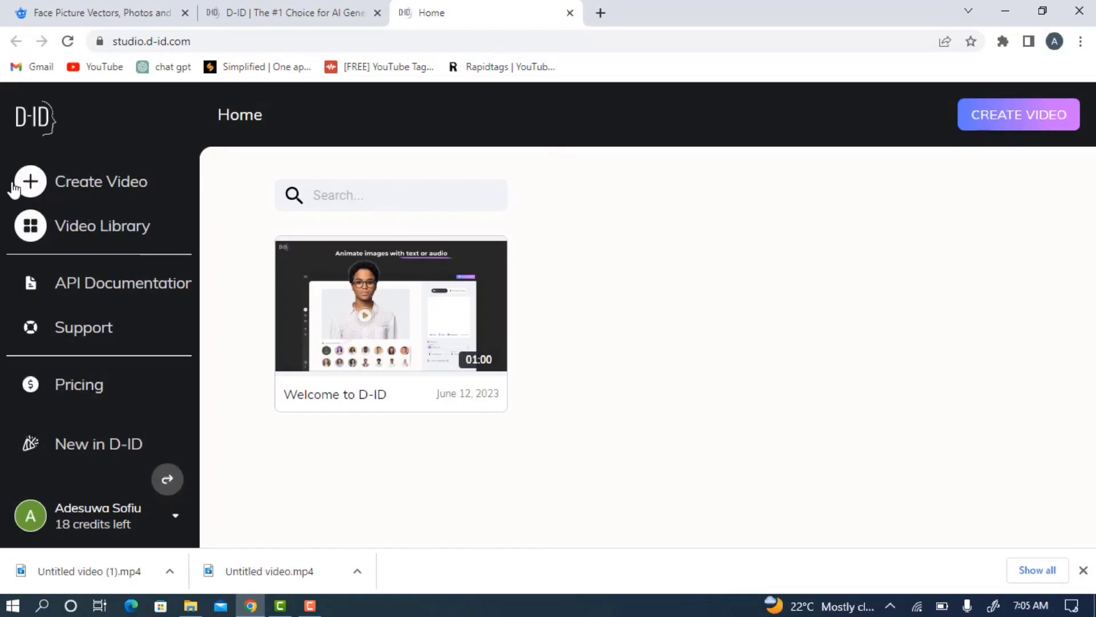
# - Start a new video and browse the presenter grid before adding a presenter photo
pyautogui.click(32, 186)
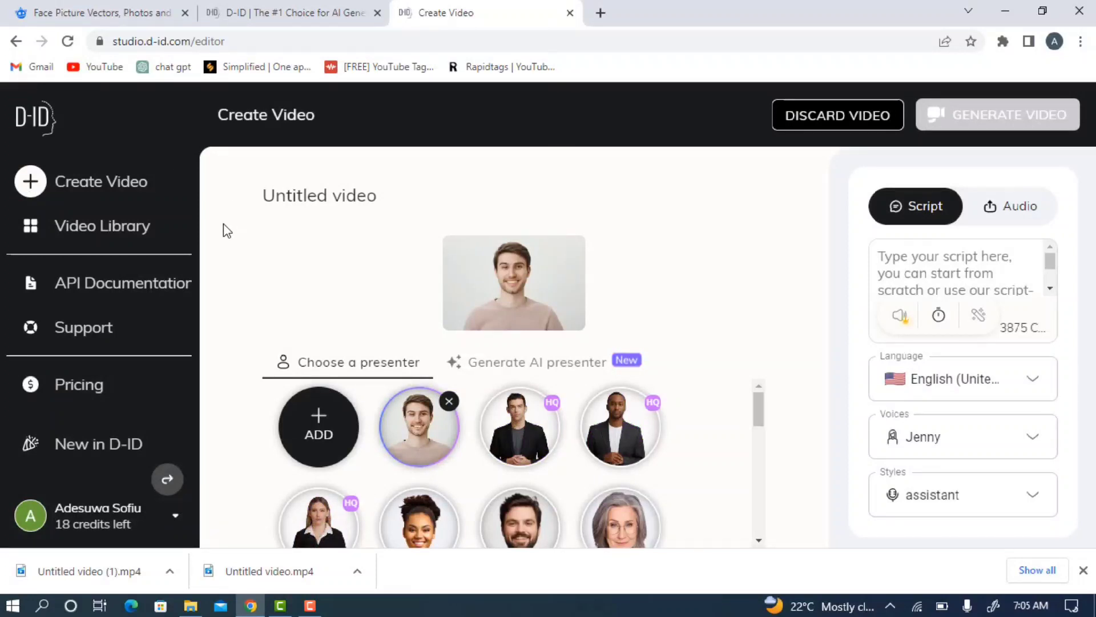
pyautogui.moveTo(278, 427)
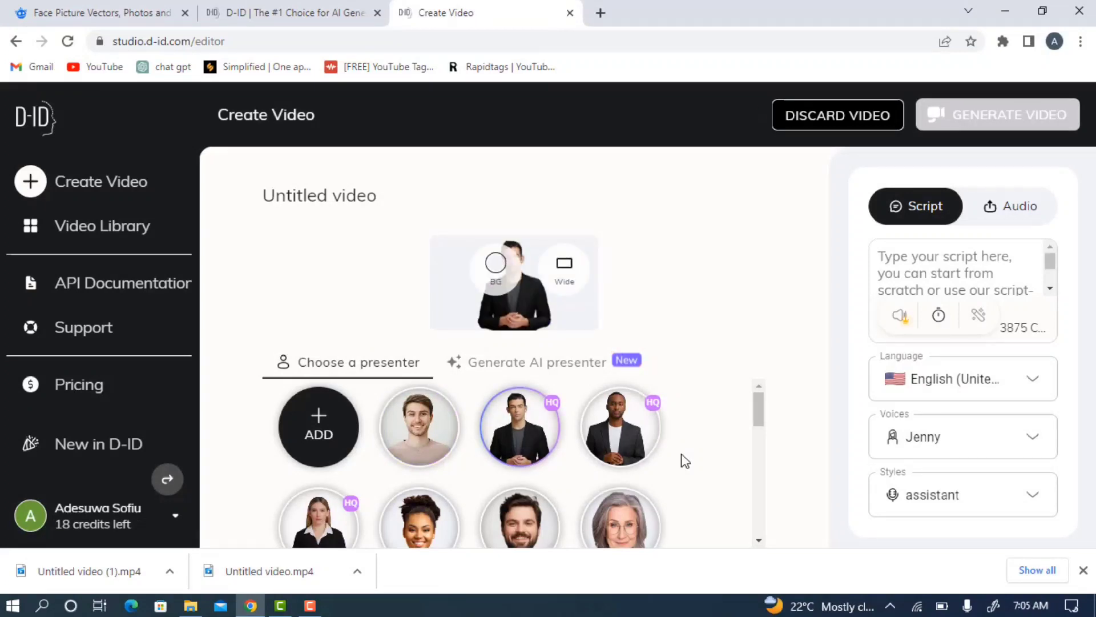
pyautogui.scroll(-2, 684, 460)
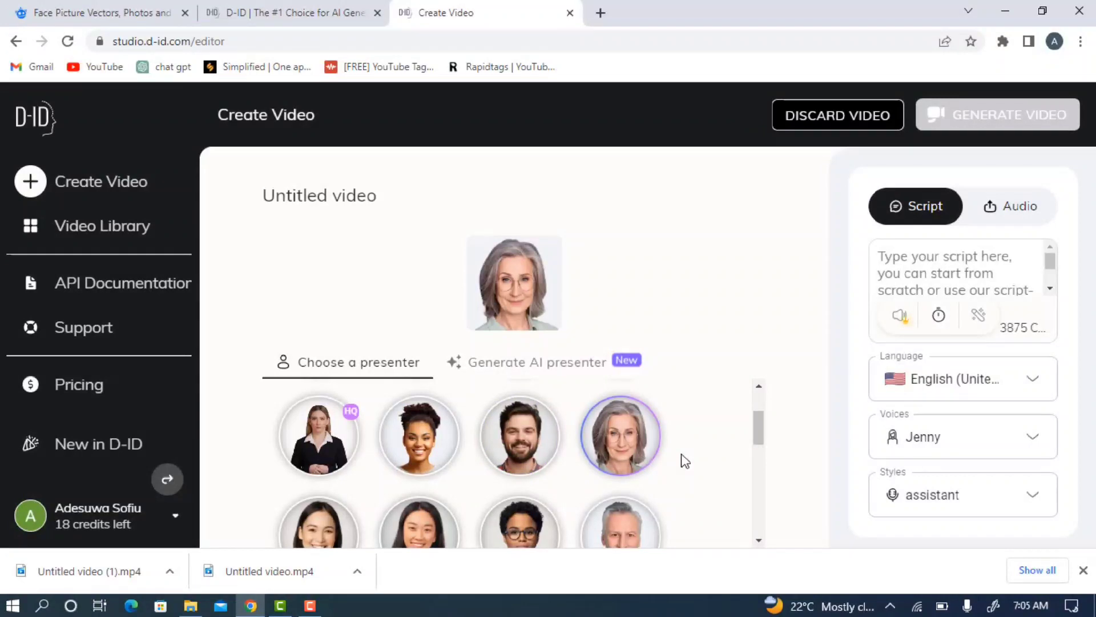
pyautogui.scroll(-2, 684, 460)
pyautogui.scroll(3, 684, 460)
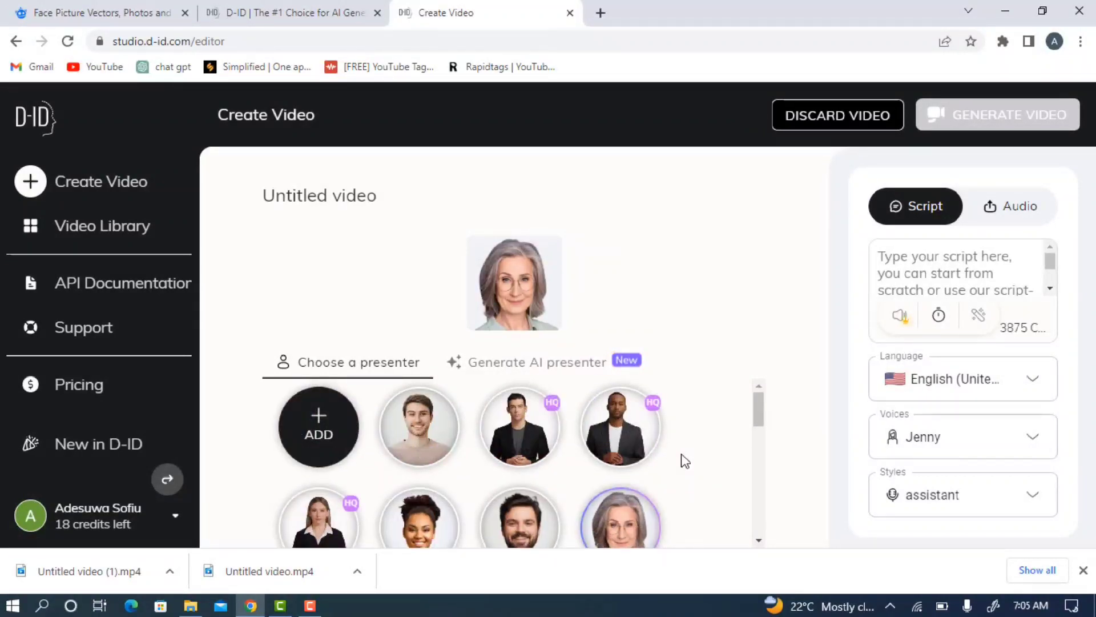
pyautogui.scroll(-2, 685, 460)
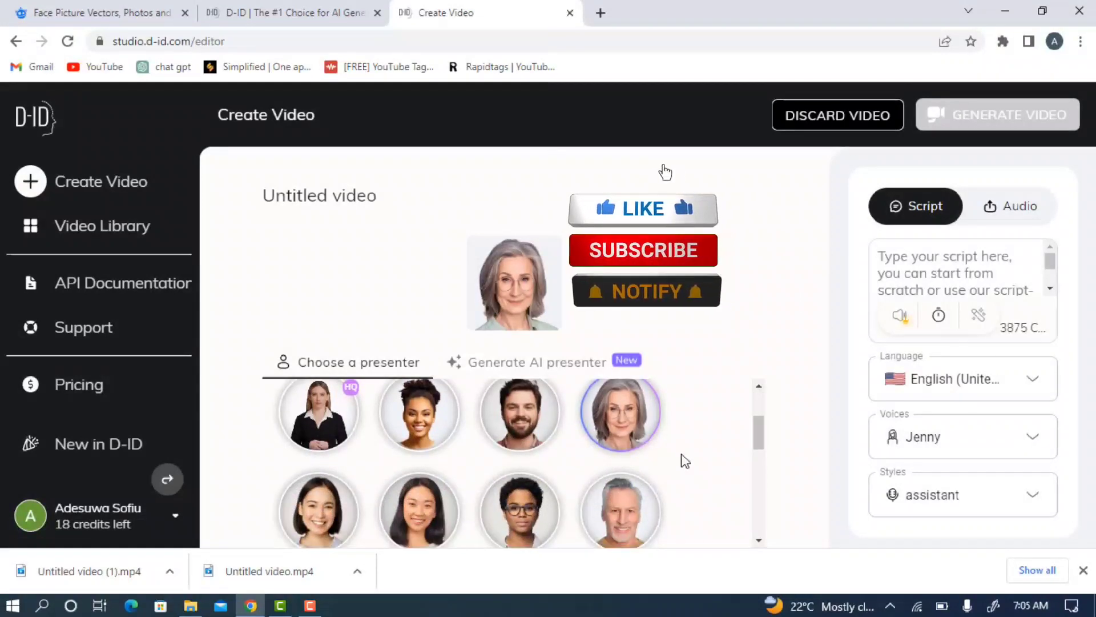
pyautogui.scroll(-3, 685, 460)
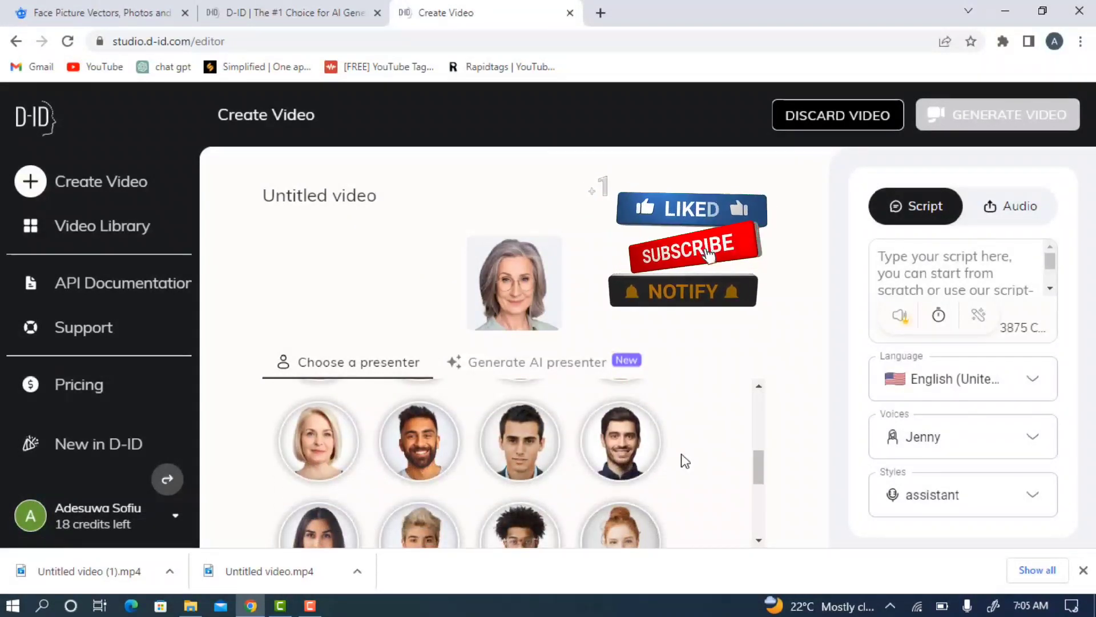
pyautogui.scroll(5, 685, 460)
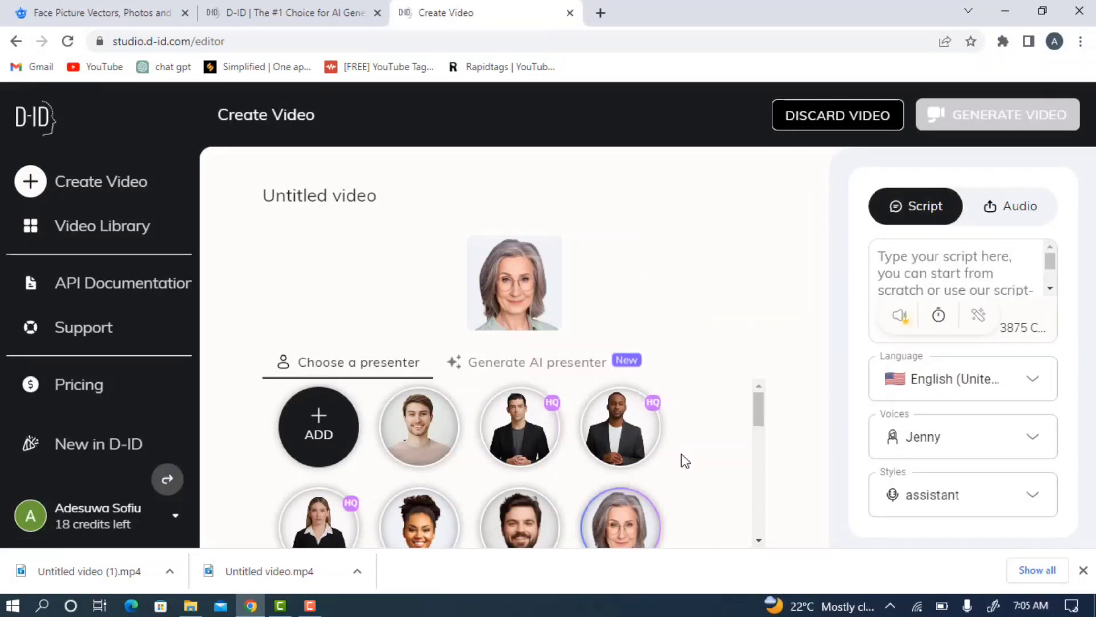
pyautogui.press('Tab')
# - Upload the Capture photo from Downloads as the video's presenter
pyautogui.press('Return')
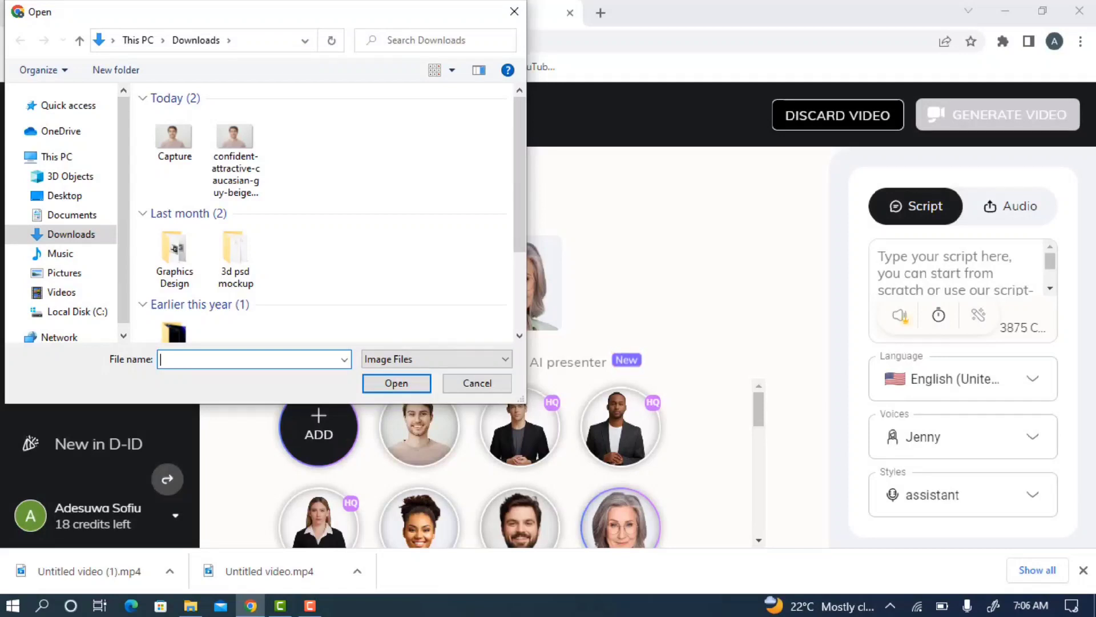
pyautogui.click(175, 137)
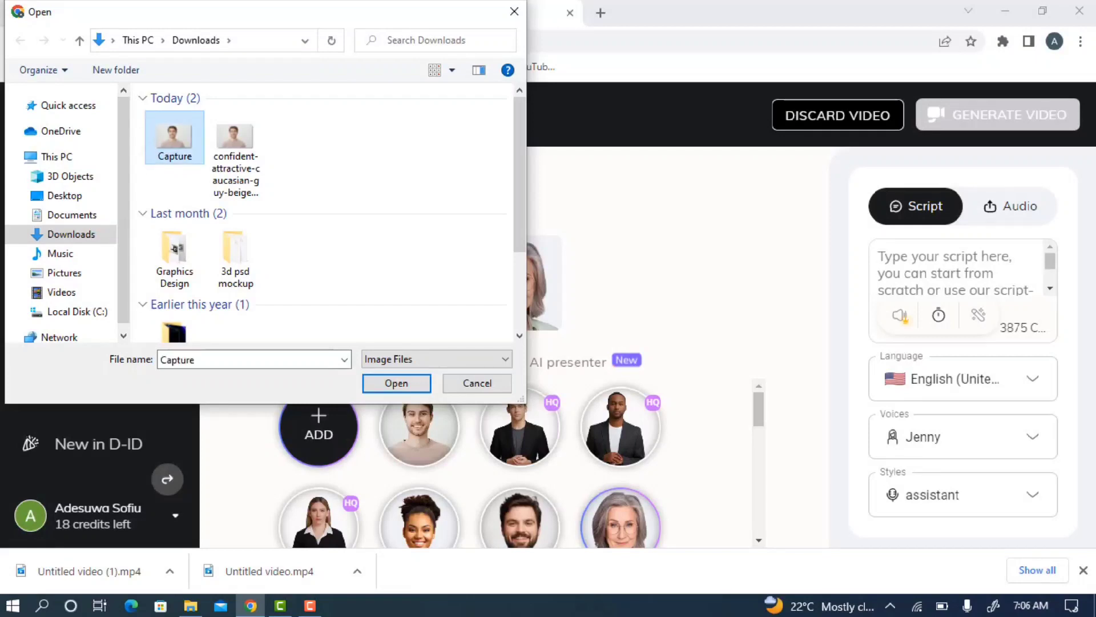
pyautogui.press('Return')
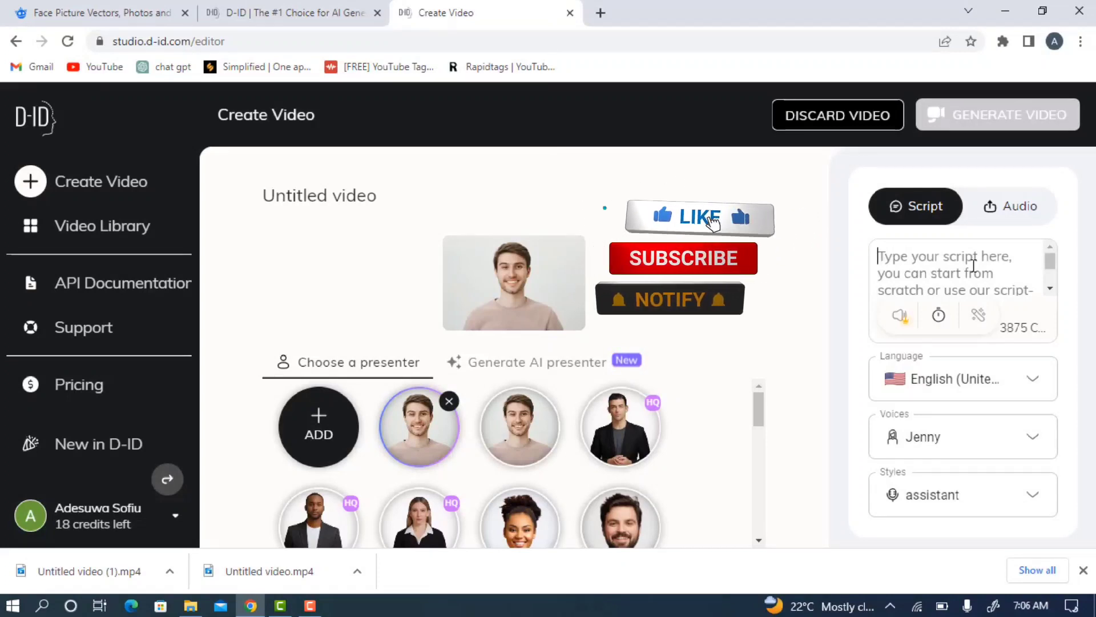
# - Write the YouTube welcome script, correcting 'chanel' to 'channel' and adding 'how to make a picture'
pyautogui.write('hey guy')
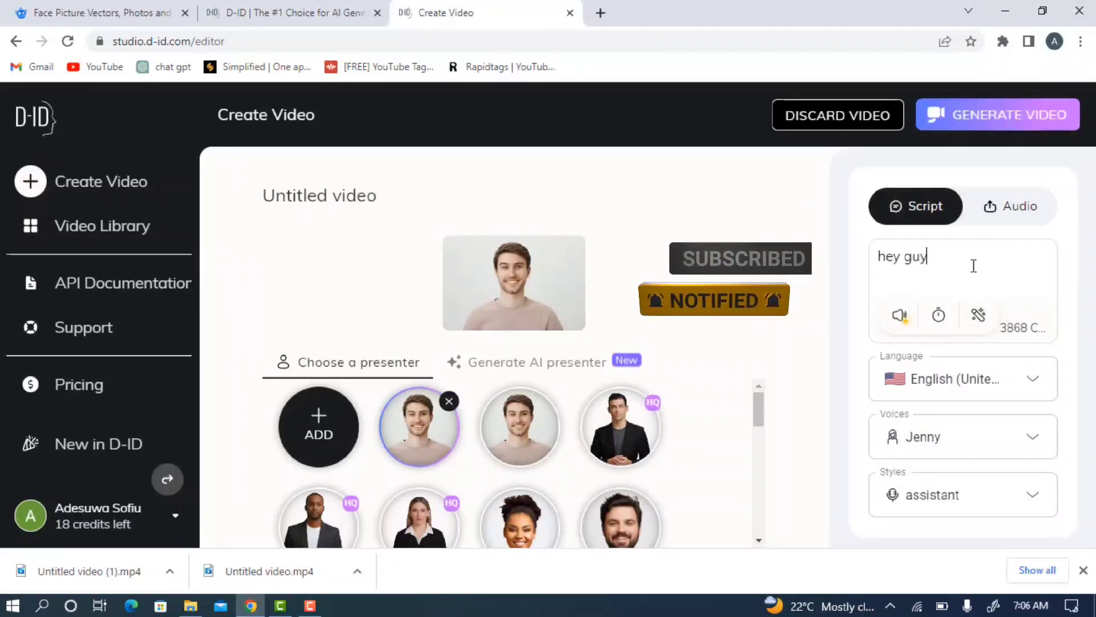
pyautogui.write('s, welcome back to my youtube chanel.')
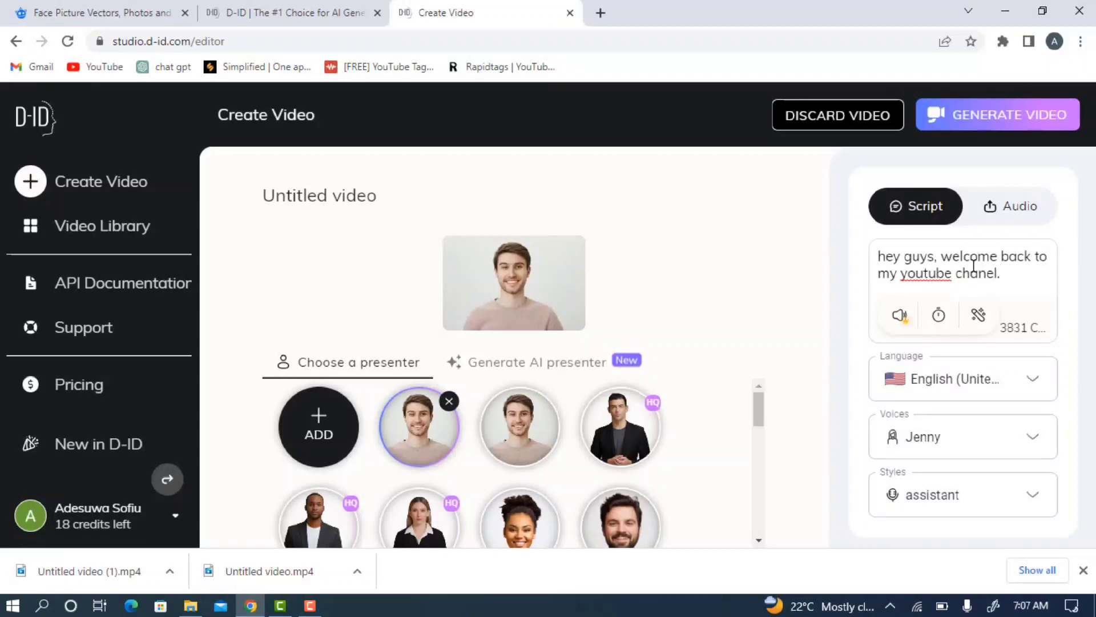
pyautogui.write('so in todays v')
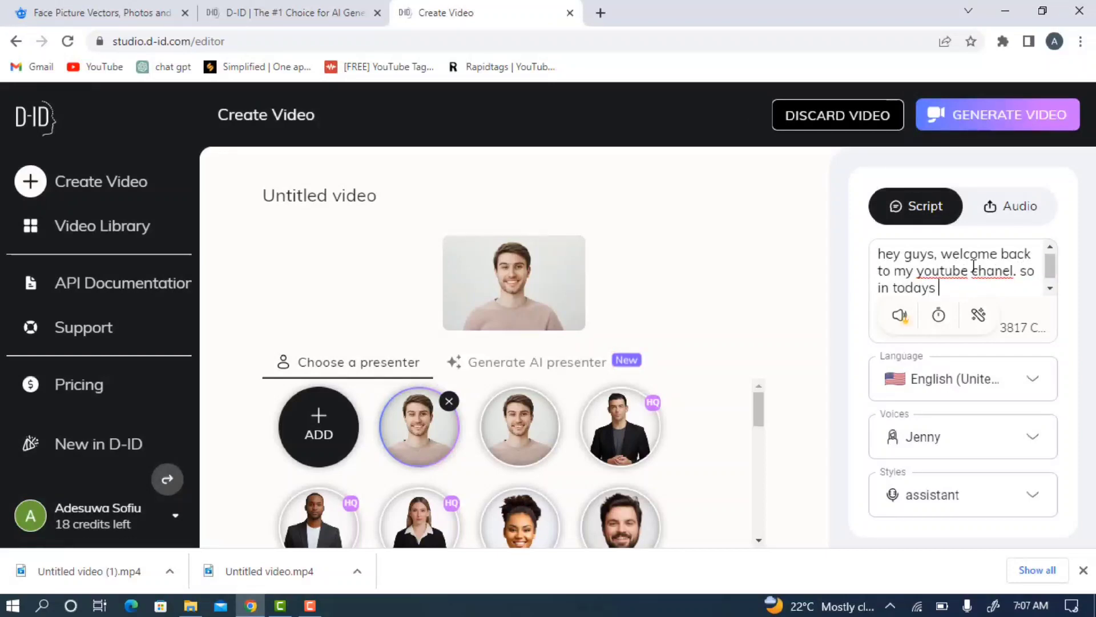
pyautogui.click(1004, 270)
pyautogui.write('n')
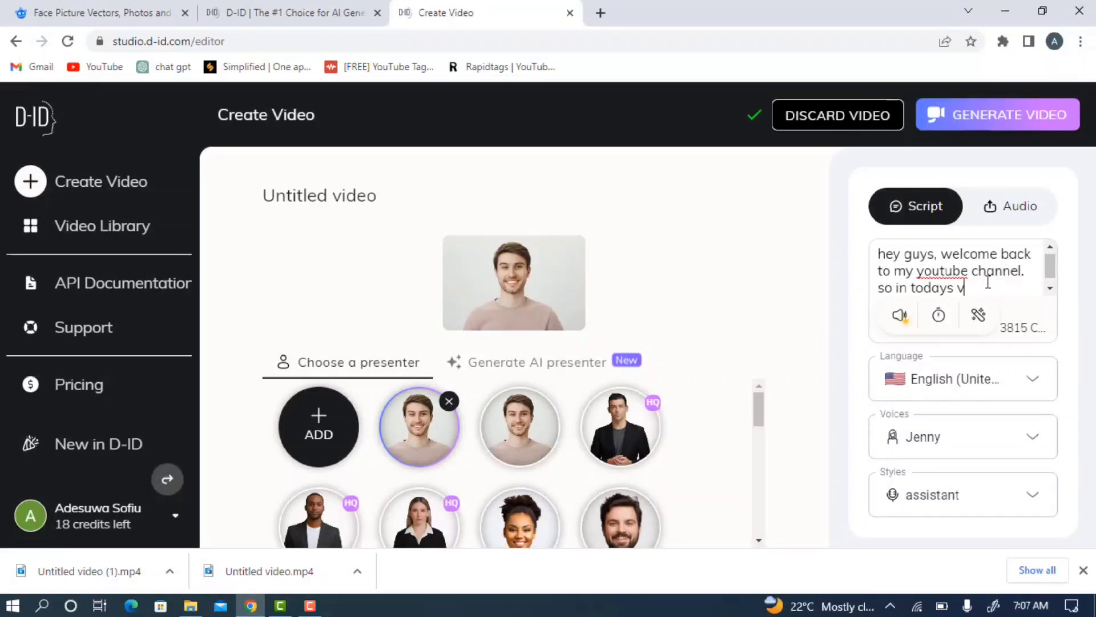
pyautogui.write("deo i'm going to s")
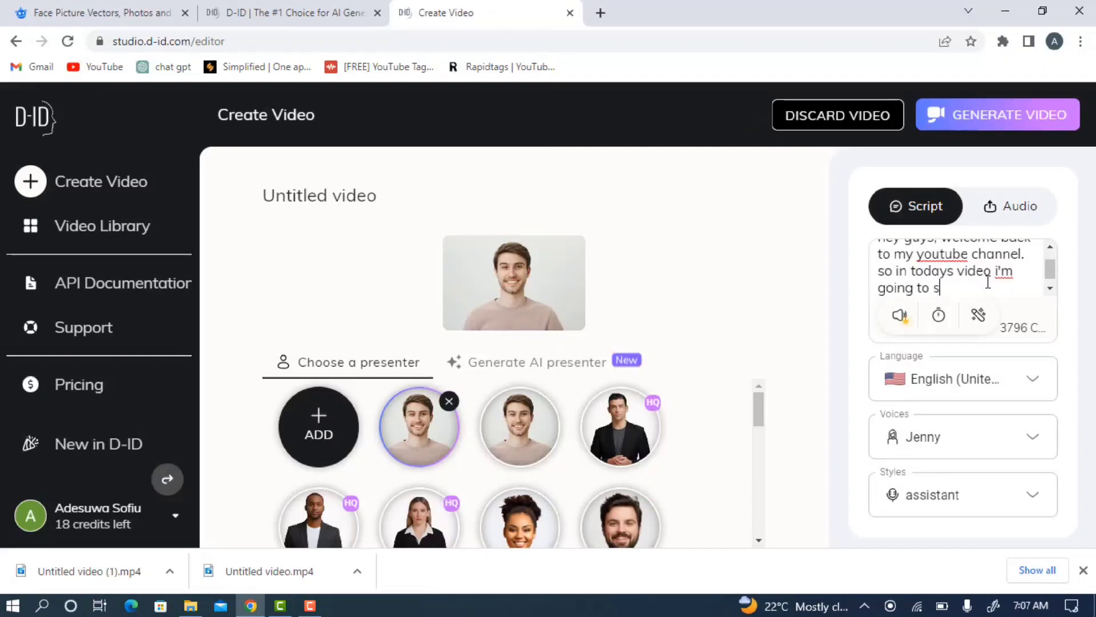
pyautogui.write('how ')
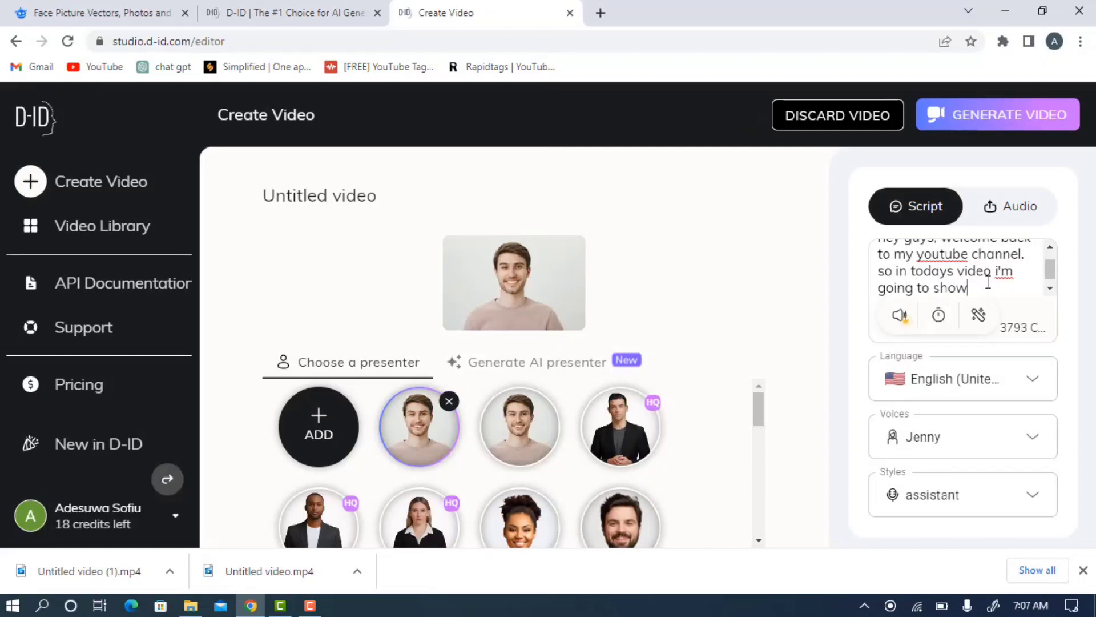
pyautogui.write('you ')
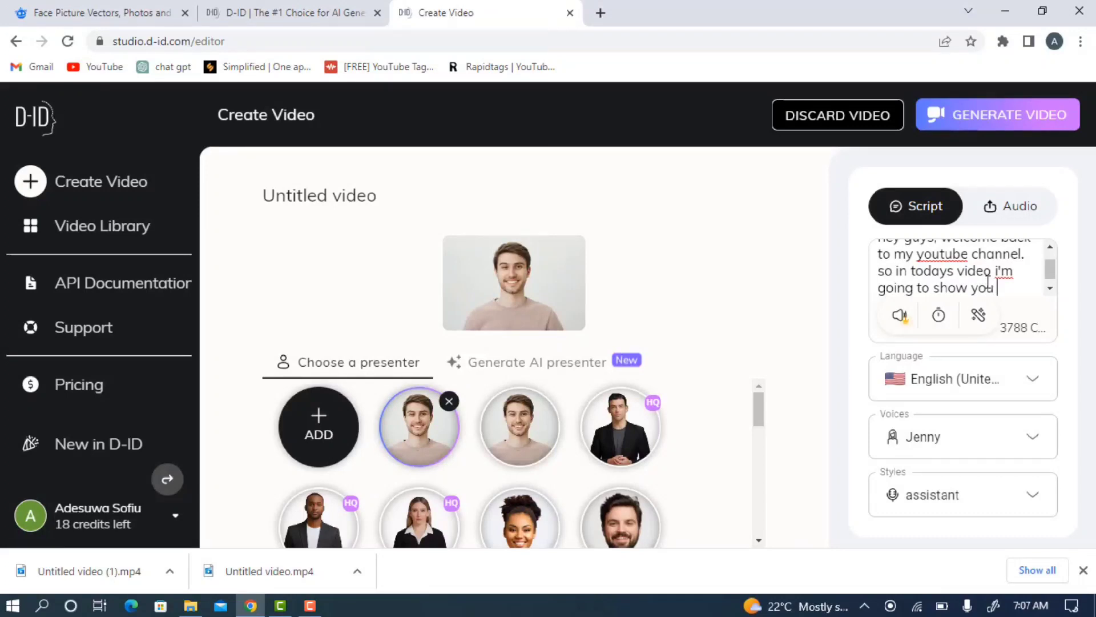
pyautogui.write('y')
pyautogui.press('BackSpace')
pyautogui.write('h')
pyautogui.write('o')
pyautogui.write('w to make a ')
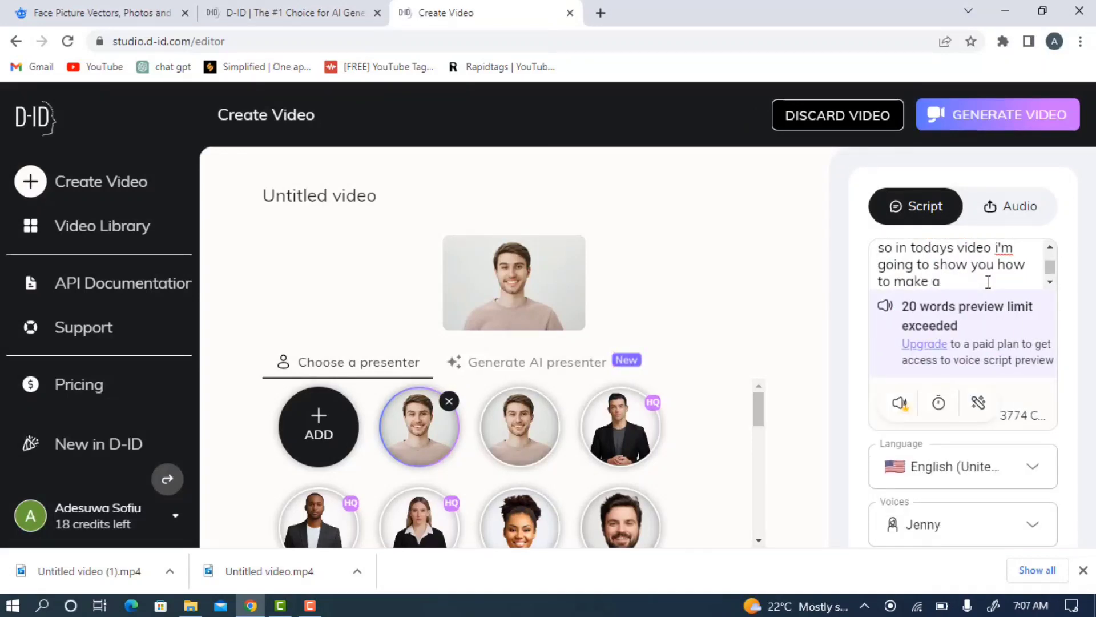
pyautogui.write('picture to to')
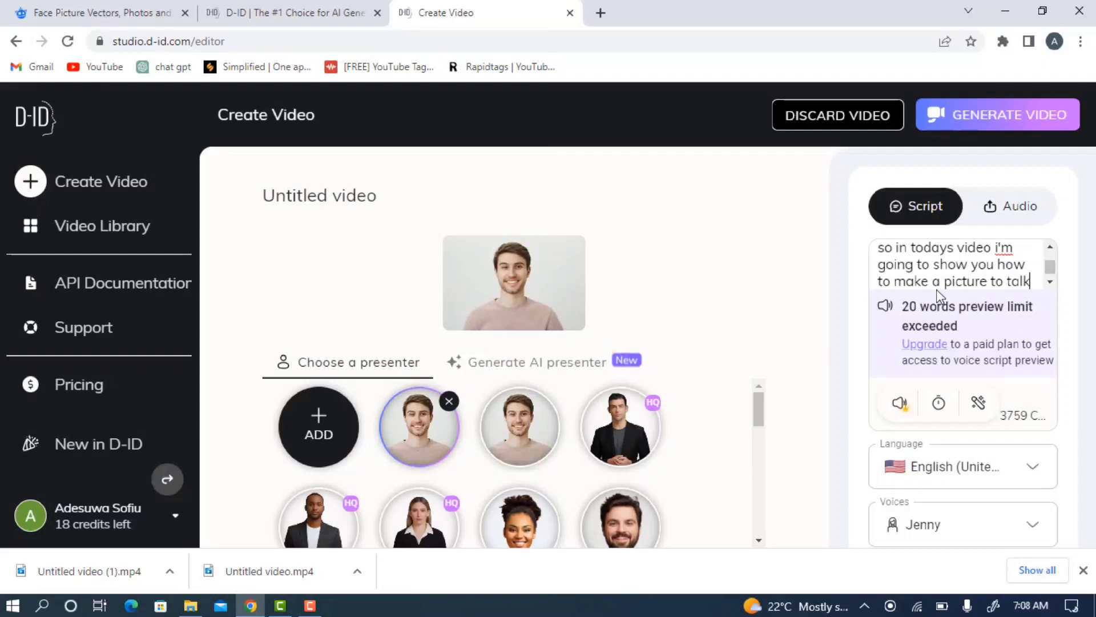
# - Pick English (Nigeria) from the Language list and Abeo as the male voice
pyautogui.click(966, 453)
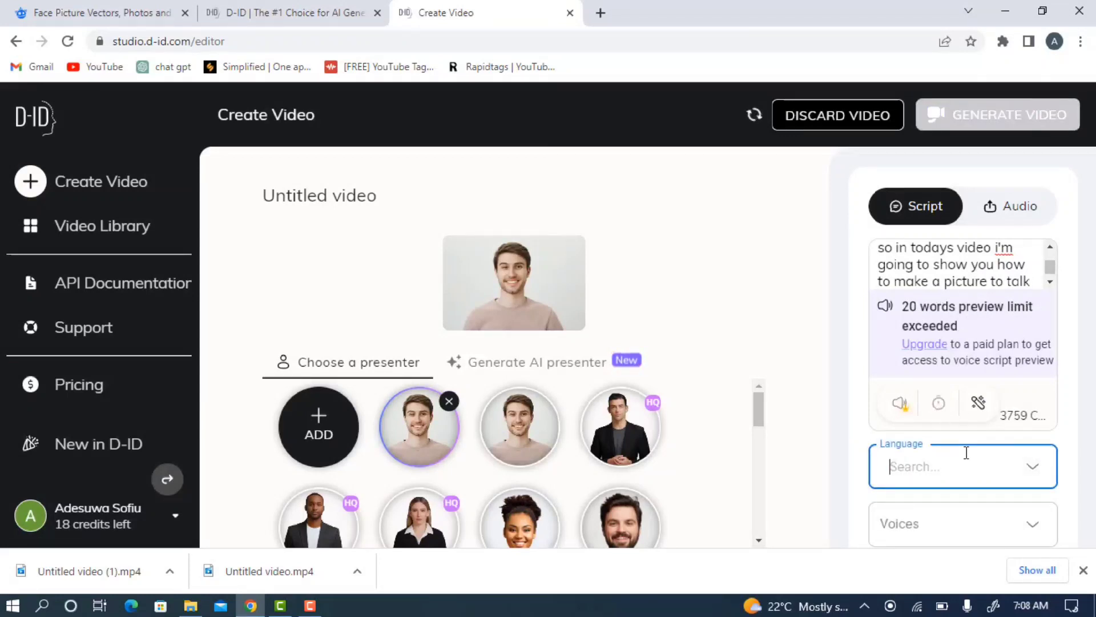
pyautogui.scroll(-8, 966, 453)
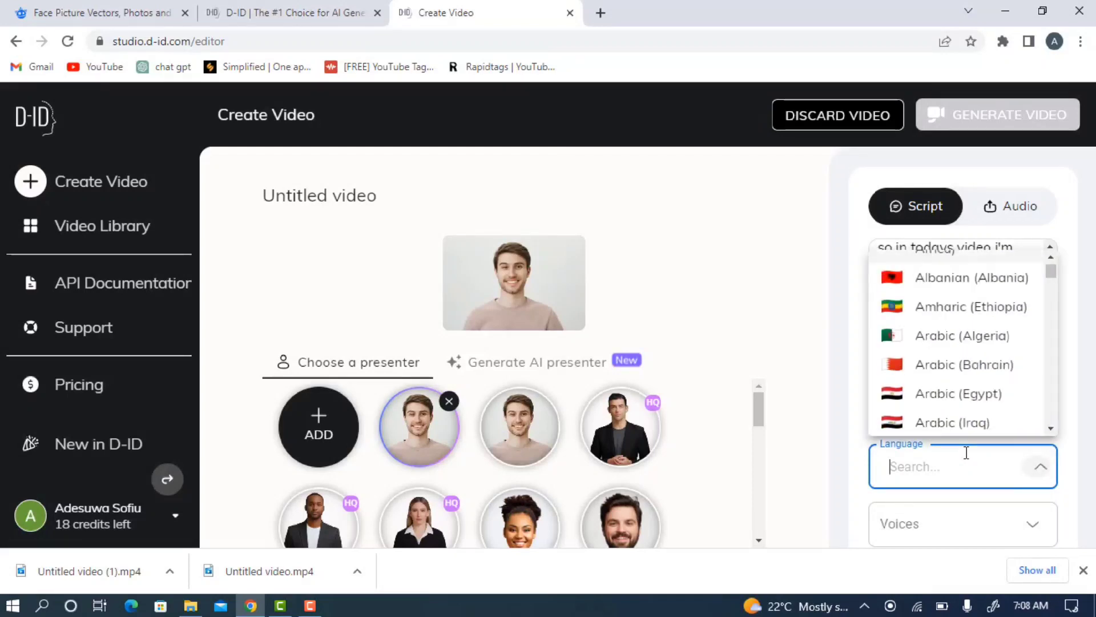
pyautogui.scroll(-10, 966, 453)
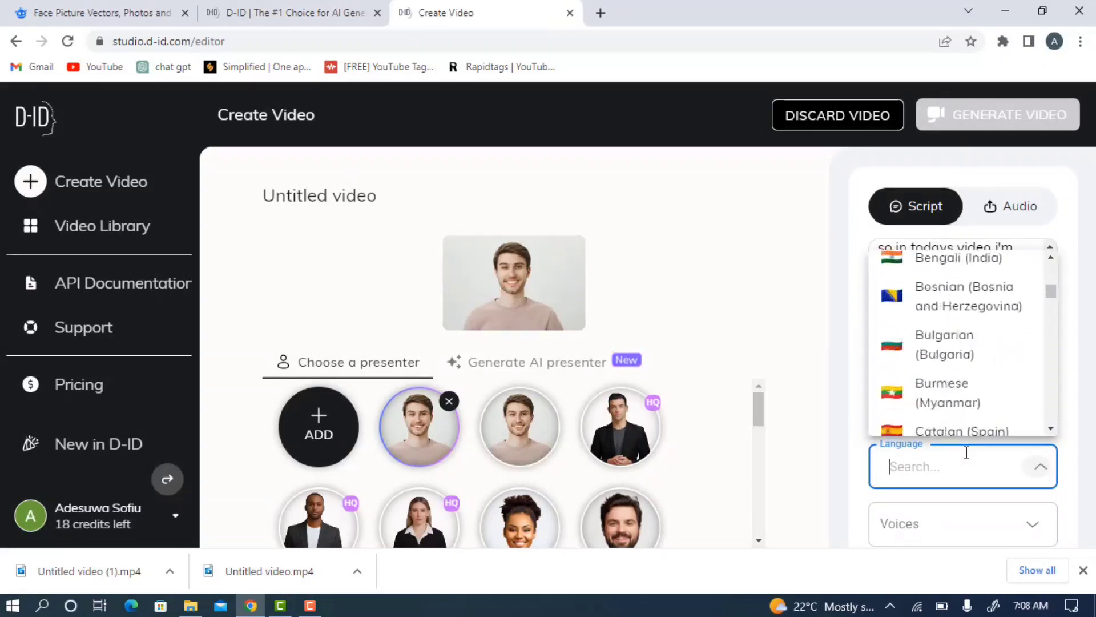
pyautogui.scroll(-3, 966, 453)
pyautogui.scroll(12, 966, 453)
pyautogui.scroll(-4, 966, 453)
pyautogui.scroll(-10, 967, 453)
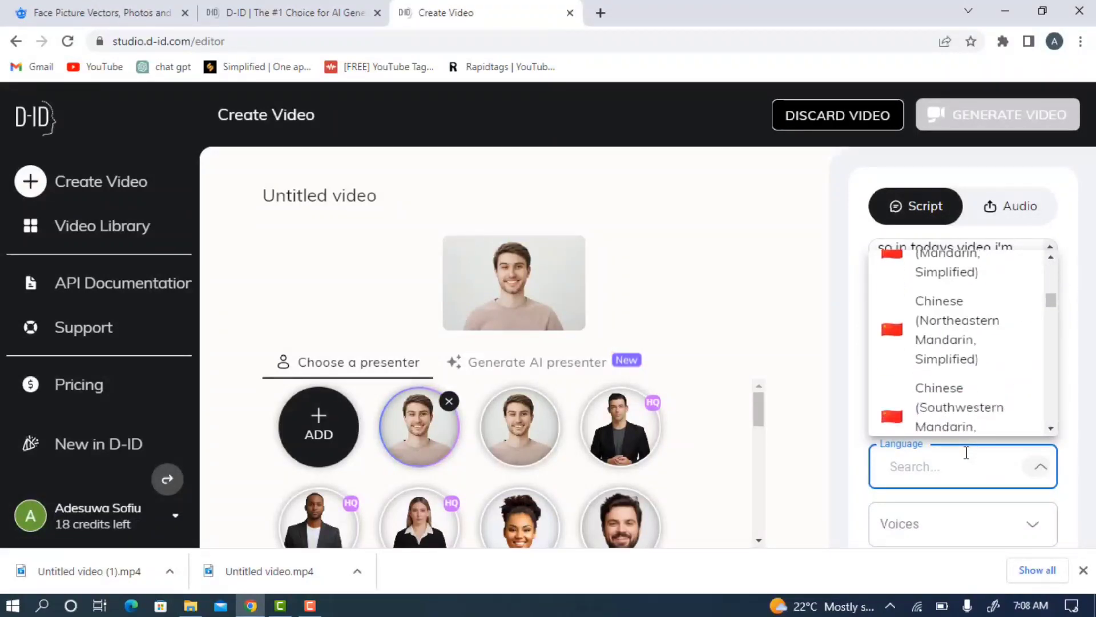
pyautogui.scroll(2, 966, 453)
pyautogui.scroll(-4, 966, 453)
pyautogui.scroll(5, 967, 453)
pyautogui.scroll(5, 966, 453)
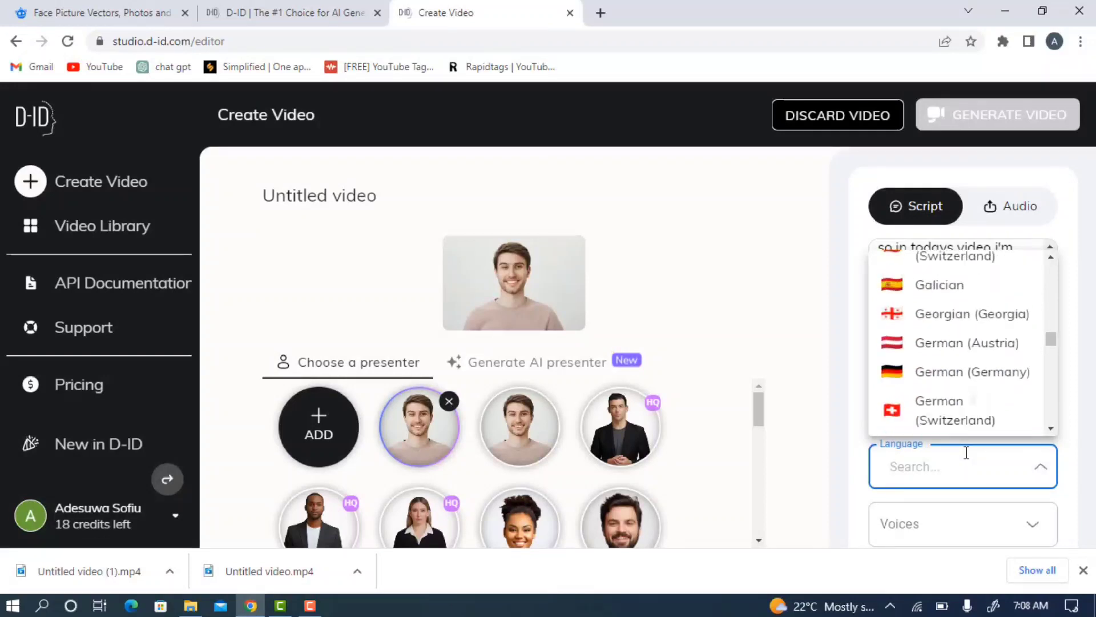
pyautogui.scroll(5, 967, 453)
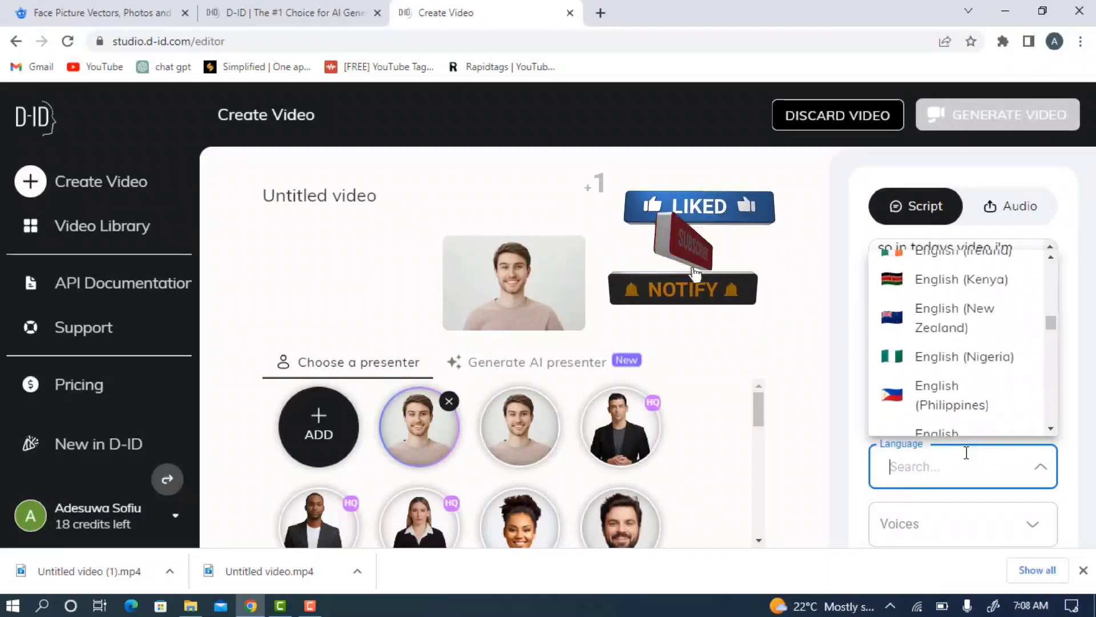
pyautogui.click(964, 341)
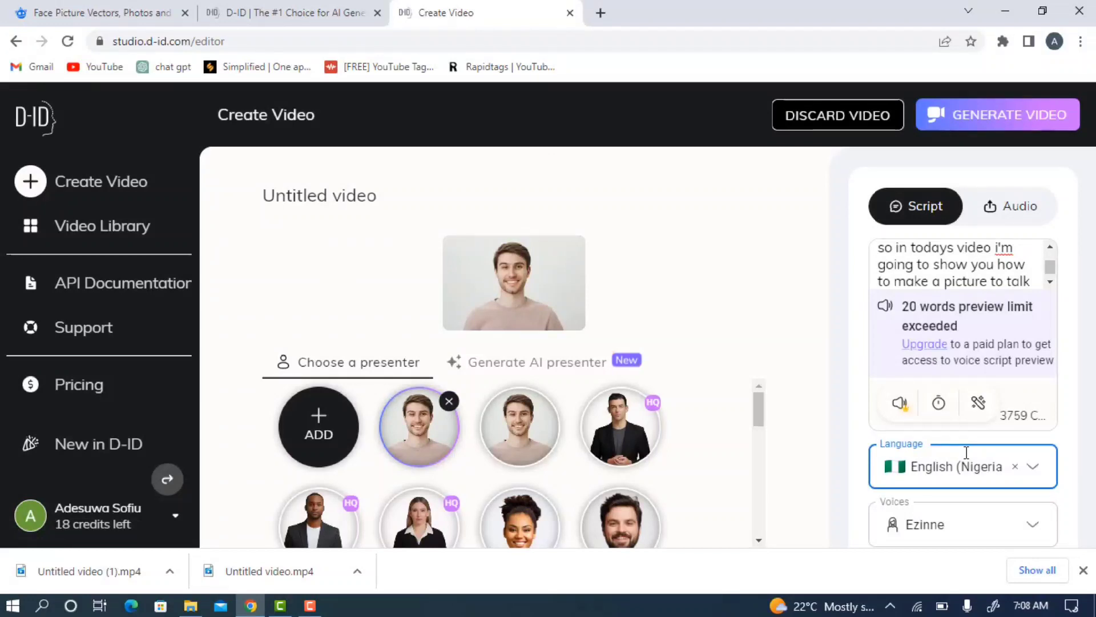
pyautogui.press('Tab')
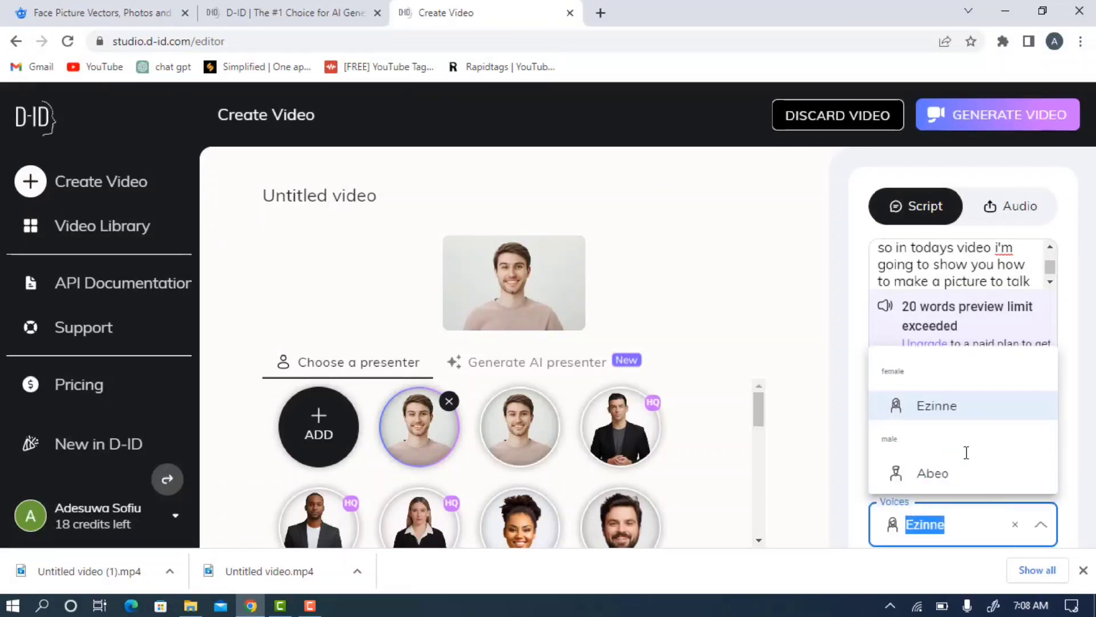
pyautogui.click(967, 452)
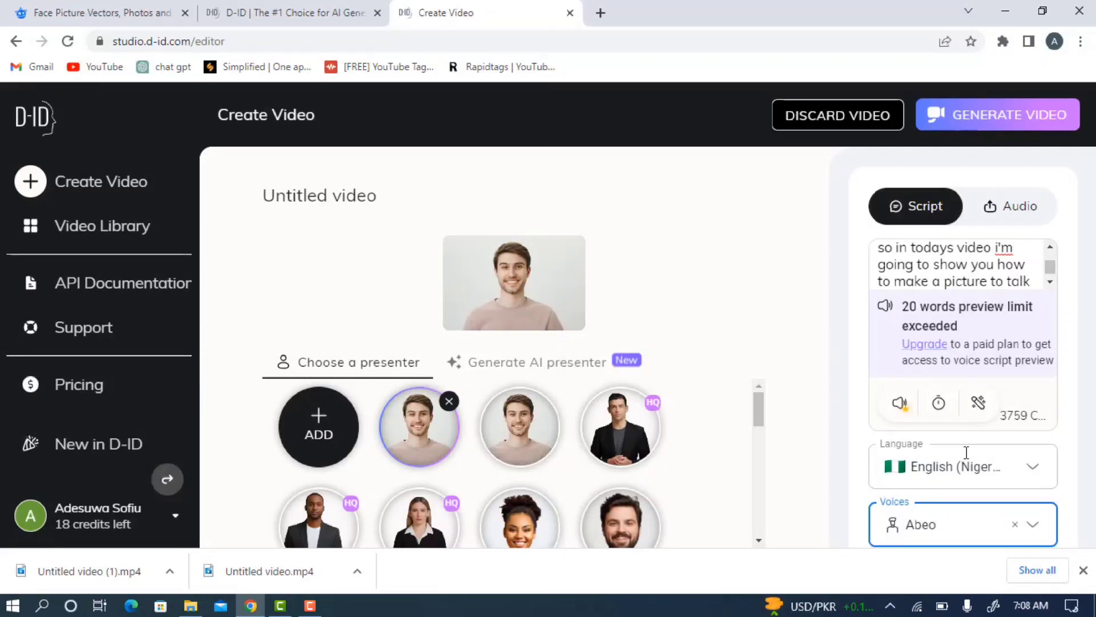
# - Generate the talking video, confirming the 1-credit cost
pyautogui.click(1010, 116)
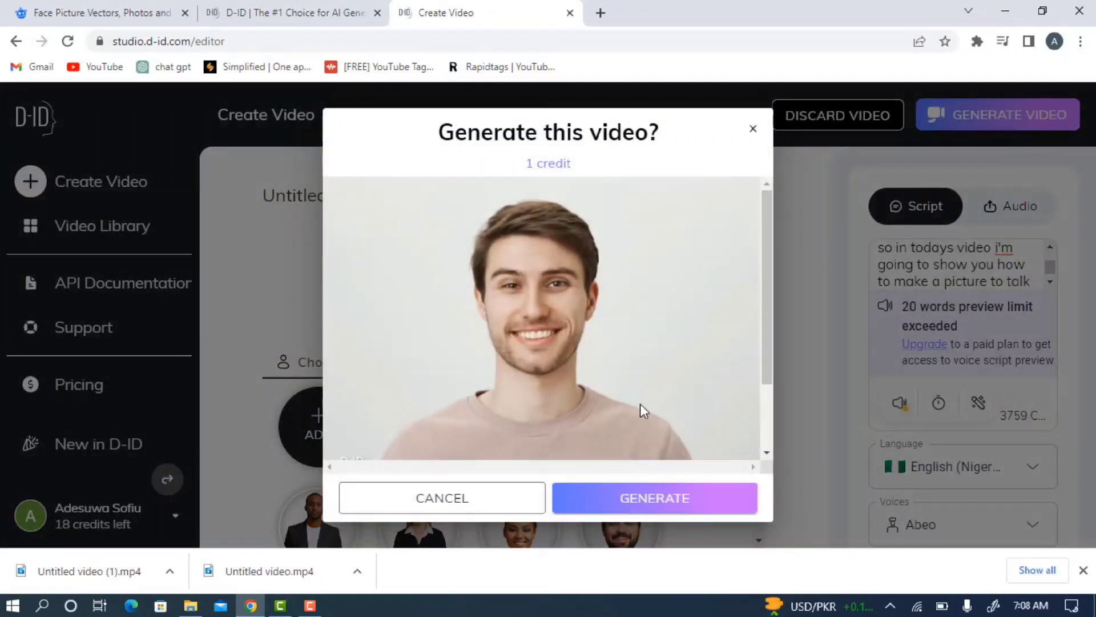
pyautogui.click(672, 498)
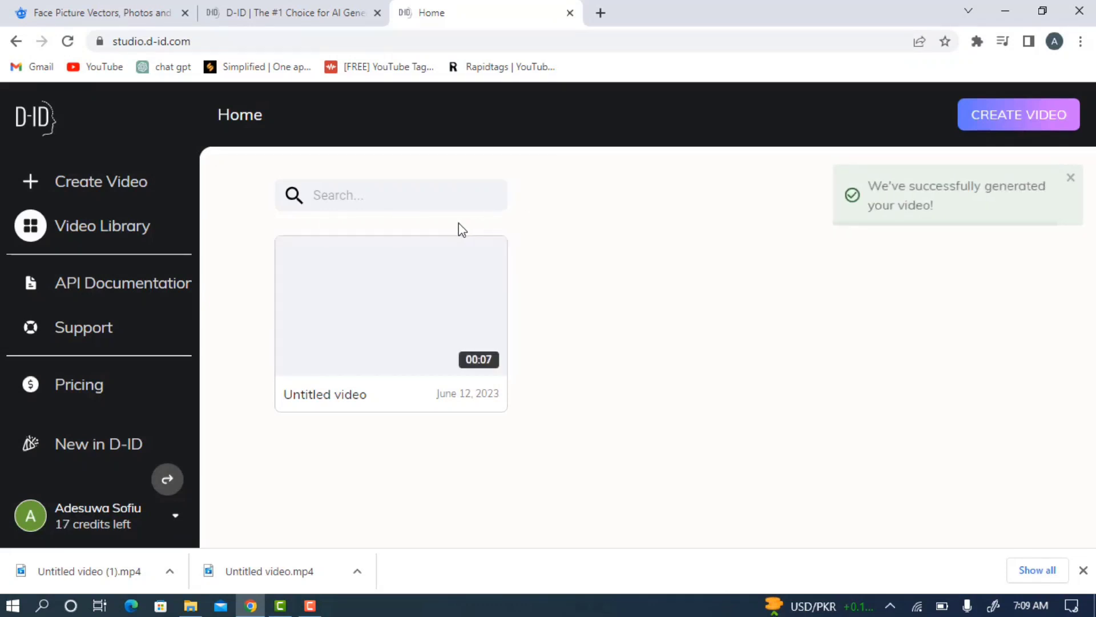
# - Download the 7-second generated video as Untitled video.mp4 from its options menu
pyautogui.moveTo(485, 240)
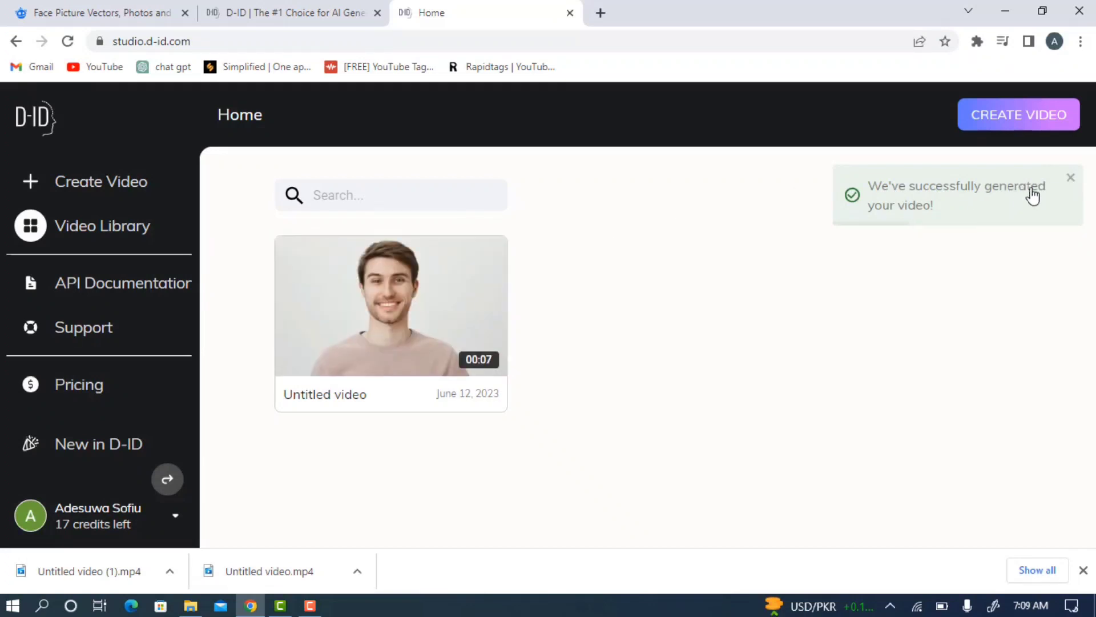
pyautogui.moveTo(484, 282)
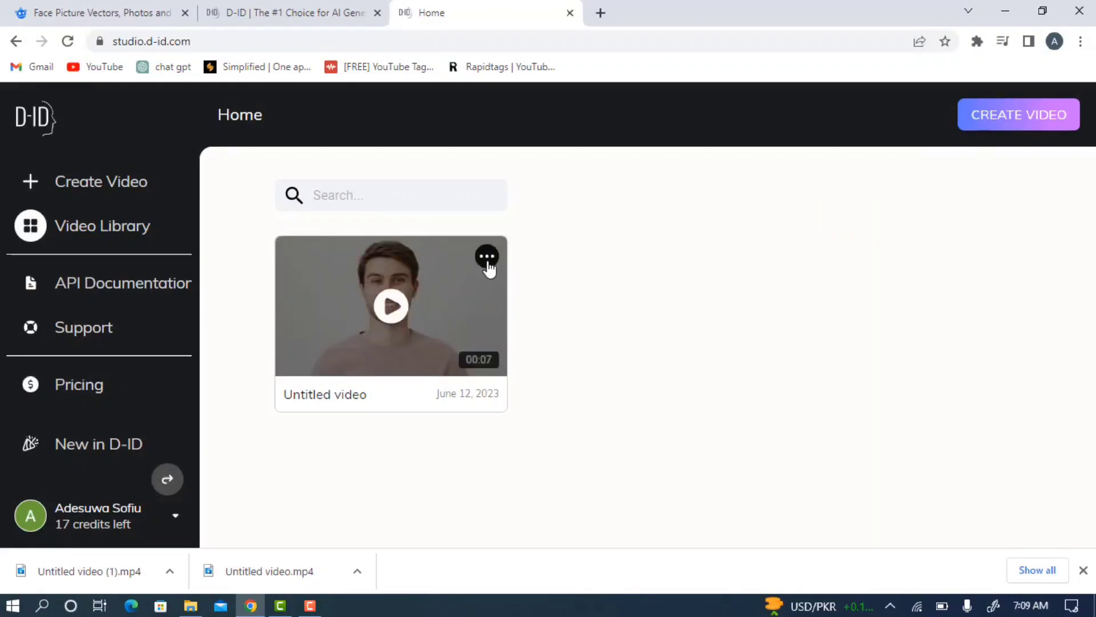
pyautogui.click(487, 258)
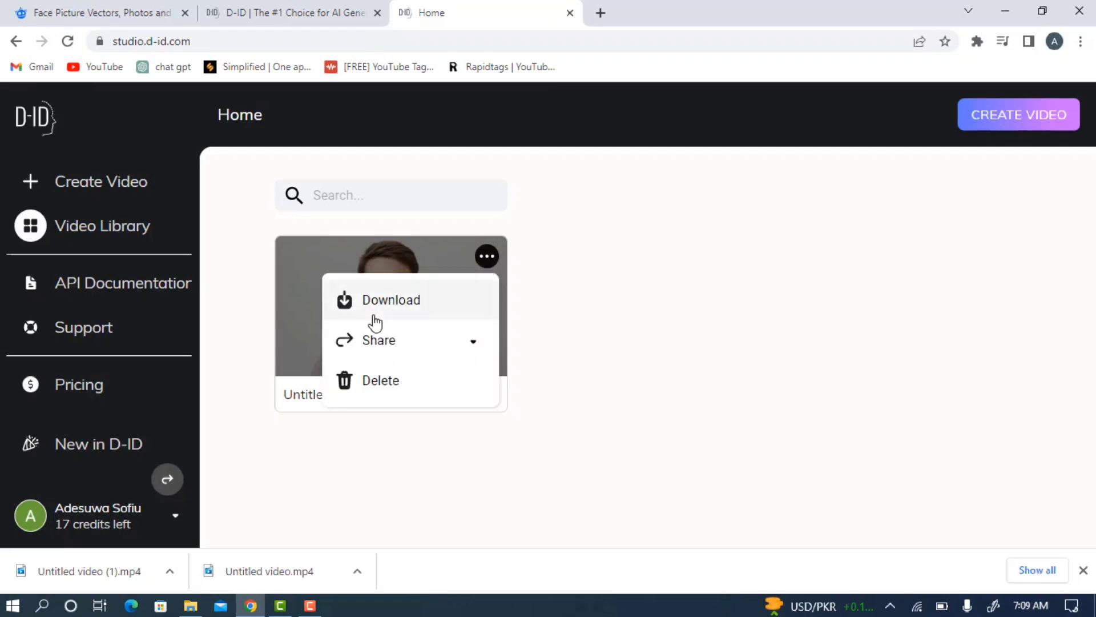
pyautogui.click(393, 312)
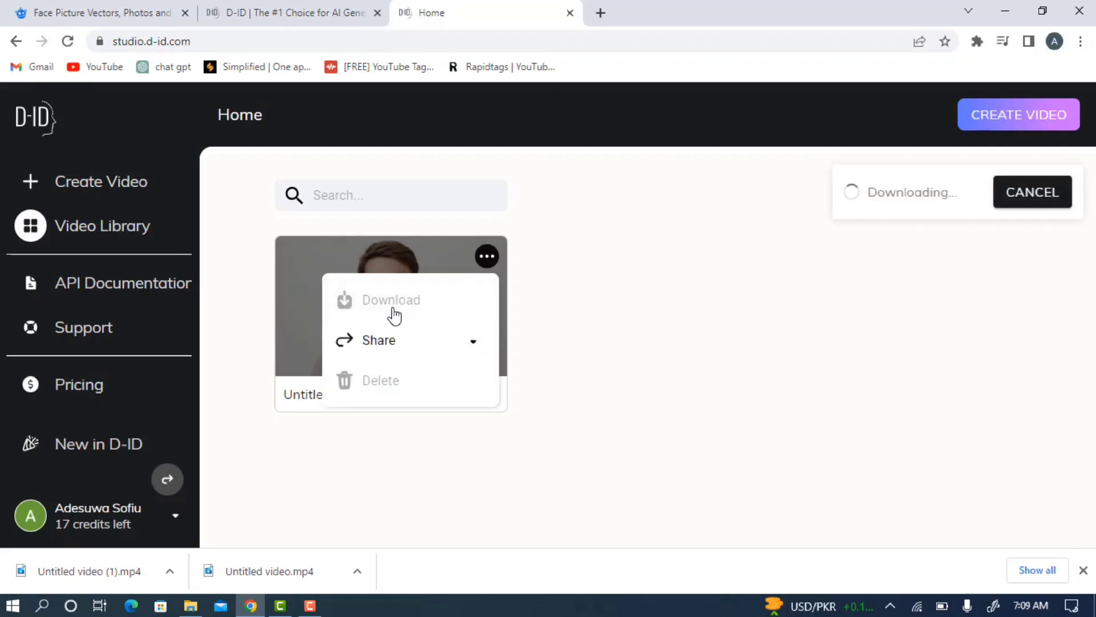
pyautogui.click(242, 467)
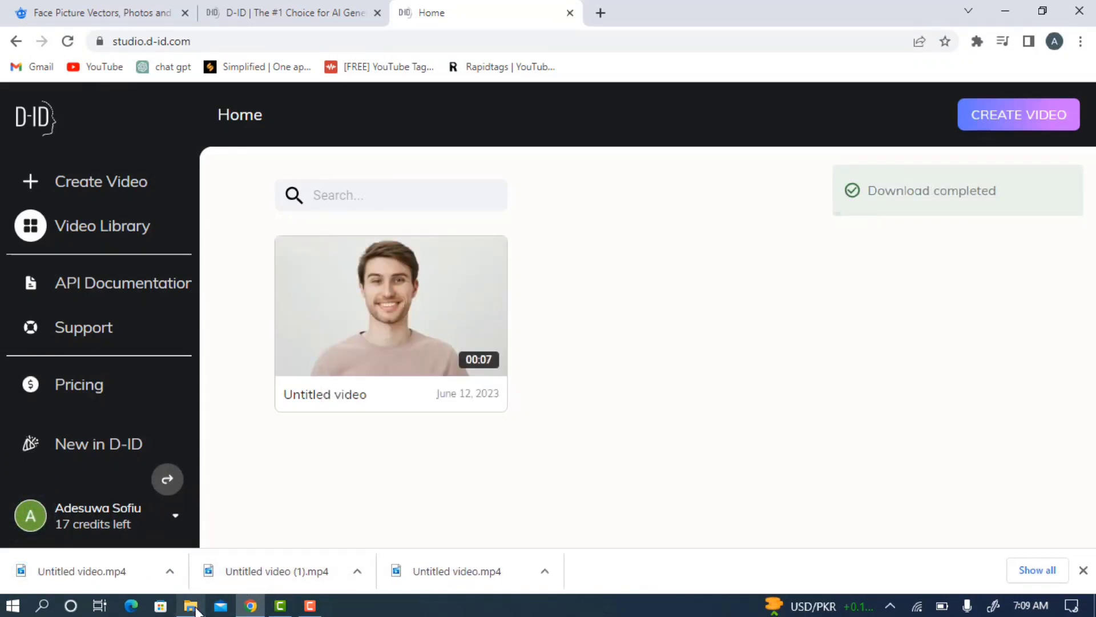
# - Open the Downloads folder from Chrome, play 'Untitled video' in Movies & TV, then close the player
pyautogui.click(357, 571)
pyautogui.click(240, 502)
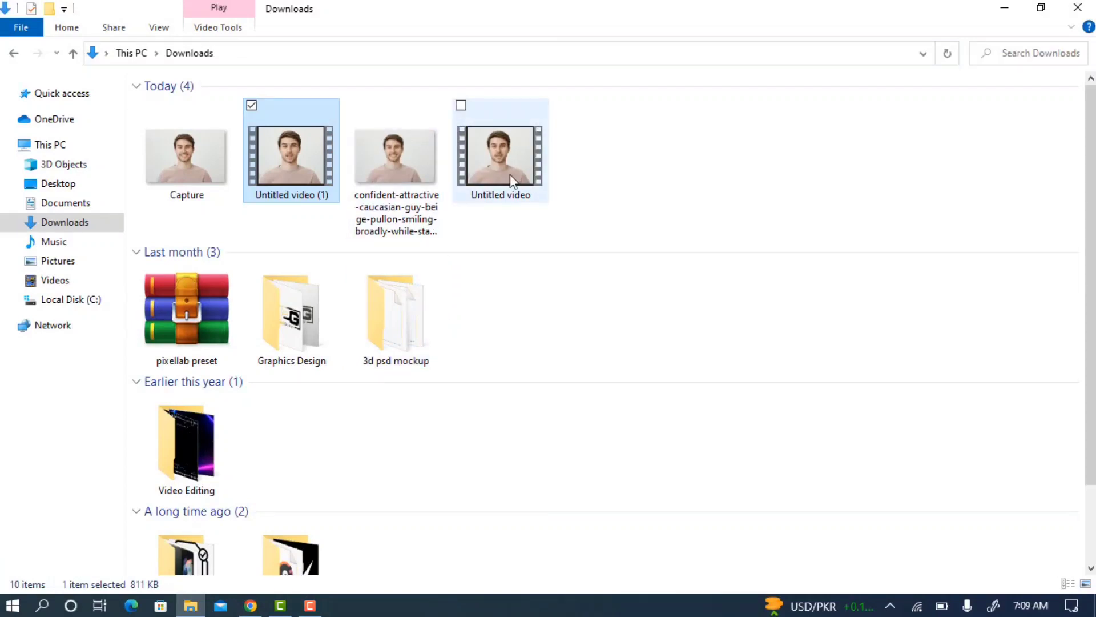
pyautogui.click(625, 171)
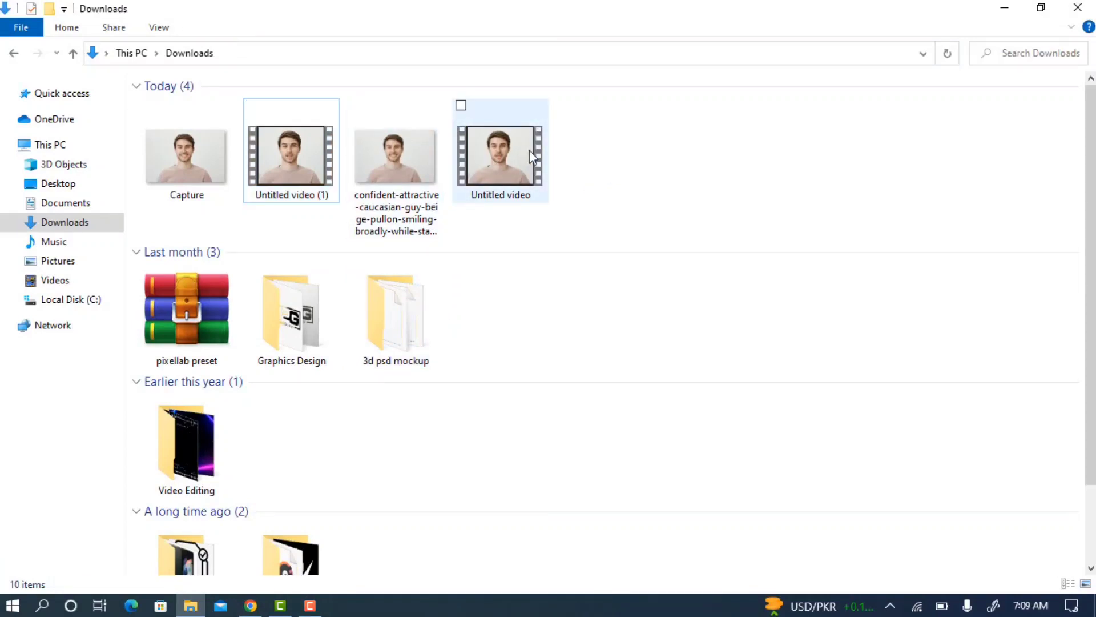
pyautogui.doubleClick(511, 161)
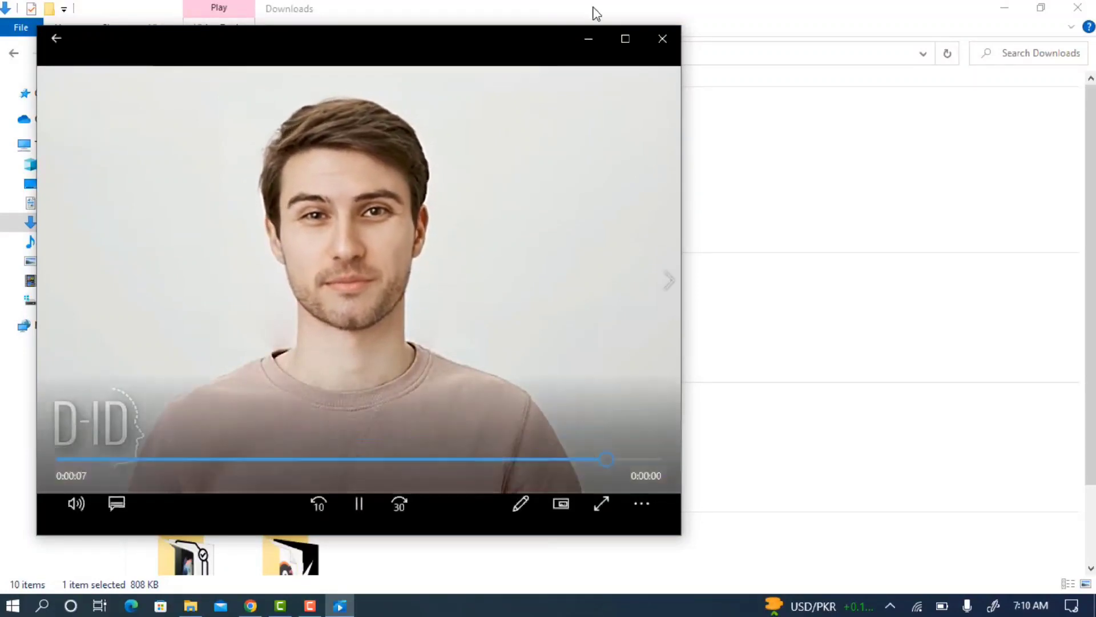
pyautogui.click(656, 39)
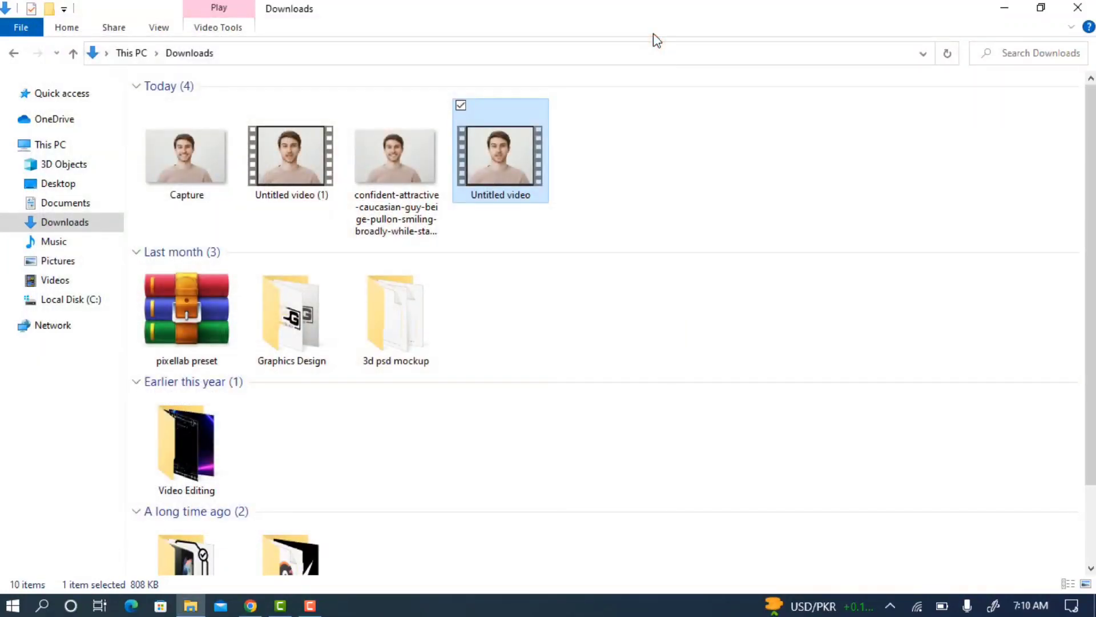